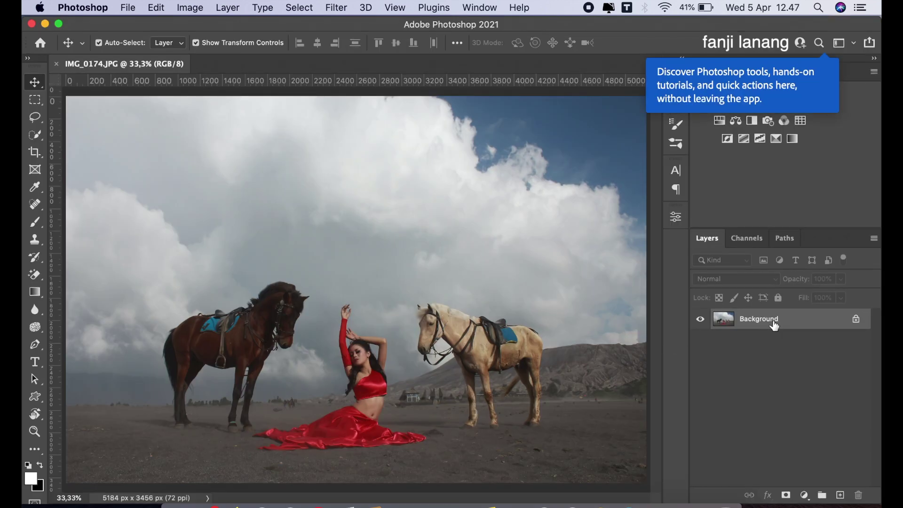
- Duplicate the Background layer of IMG_0174.JPG as 'Background copy'
mouse_move(771, 322)
left_mouse_down()
mouse_move(852, 460)
mouse_move(840, 494)
left_mouse_up()
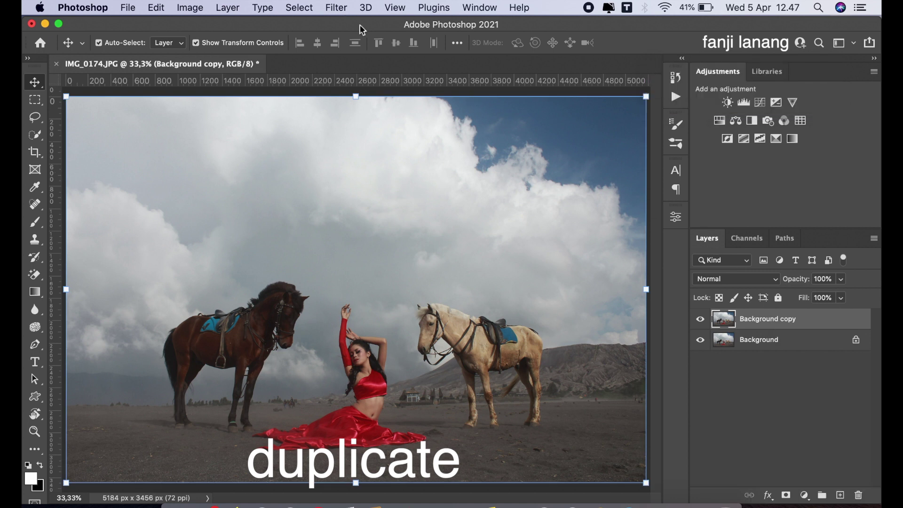
- Apply the Camera Raw Filter to the Background copy layer from the Filter menu
left_click(336, 8)
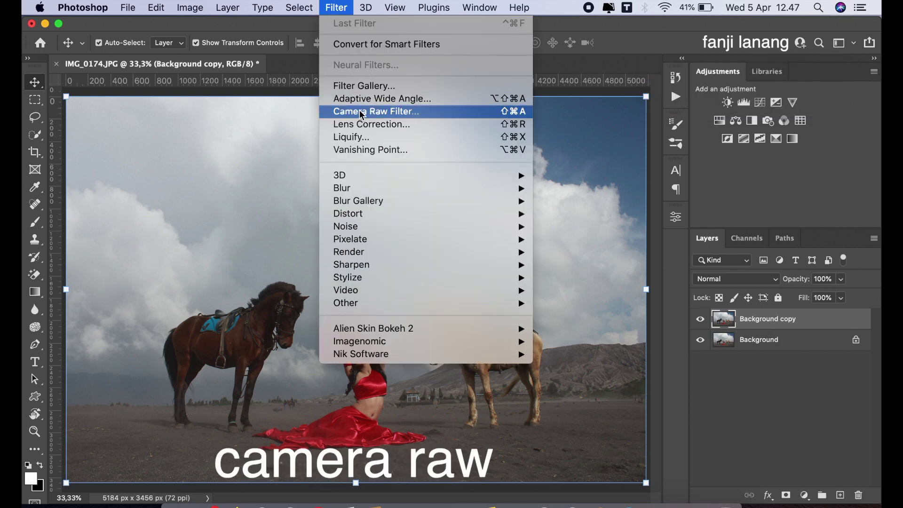
left_click(360, 111)
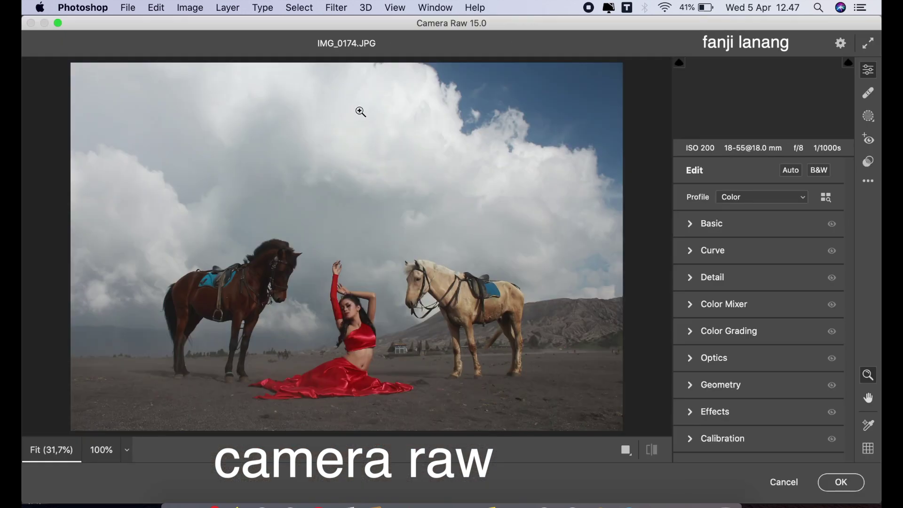
- In the Basic panel, set Contrast +10, Highlights -21, Shadows +100 and Blacks -25
left_click(695, 223)
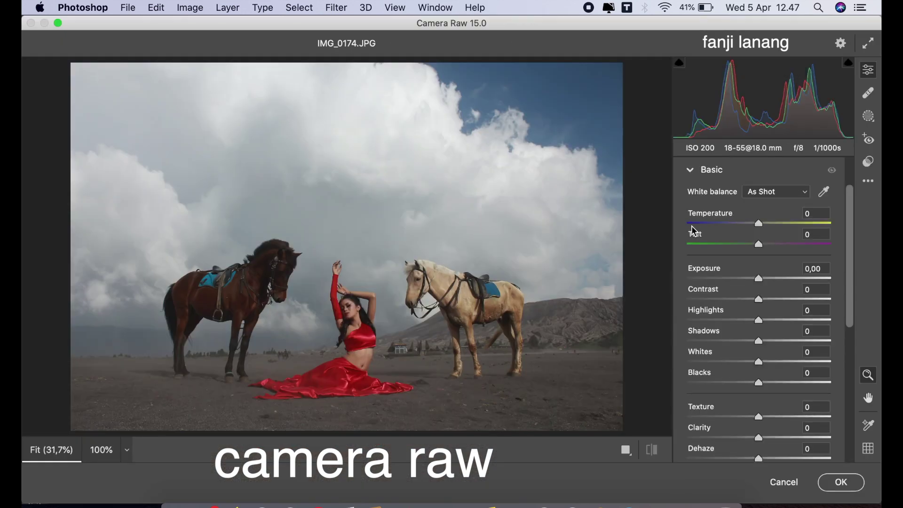
left_click(744, 320)
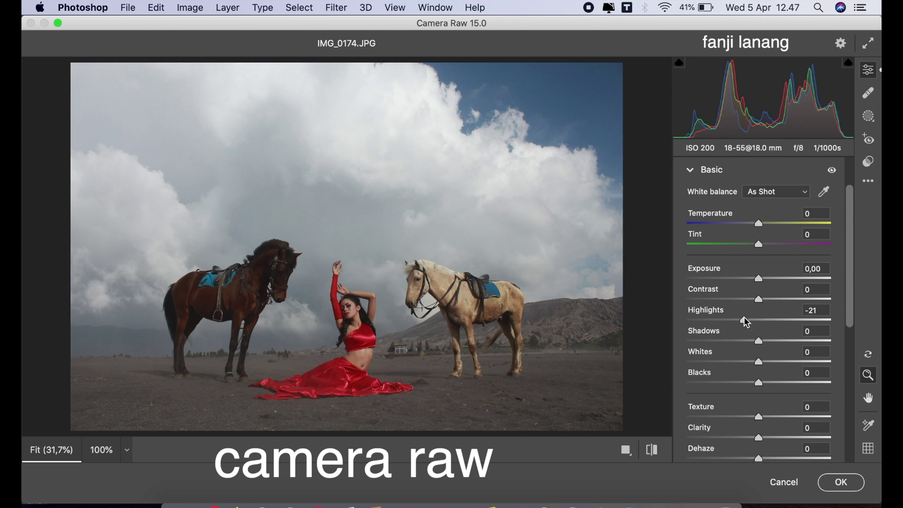
left_click(765, 300)
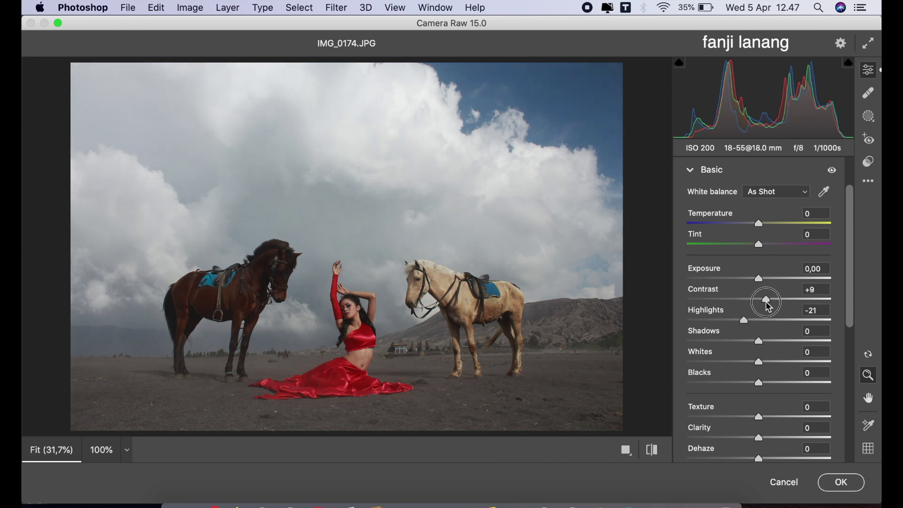
left_click_drag(765, 340, 837, 341)
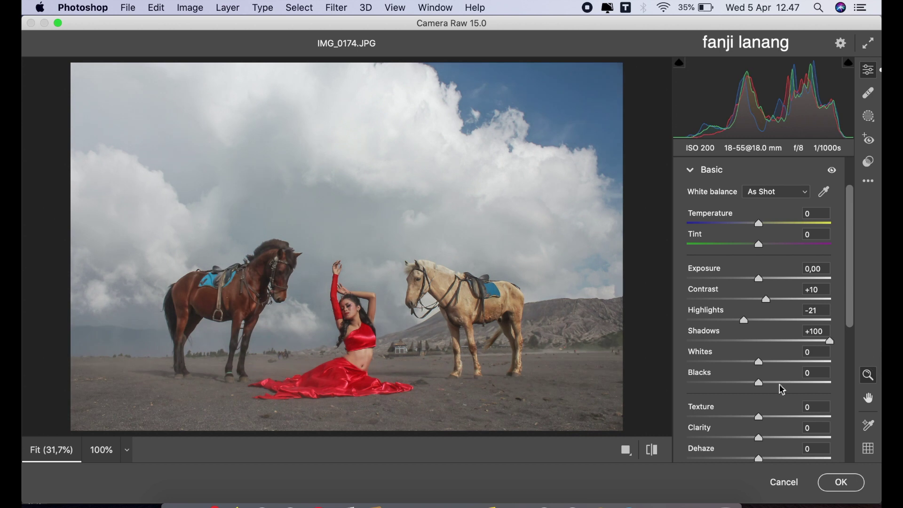
left_click(742, 382)
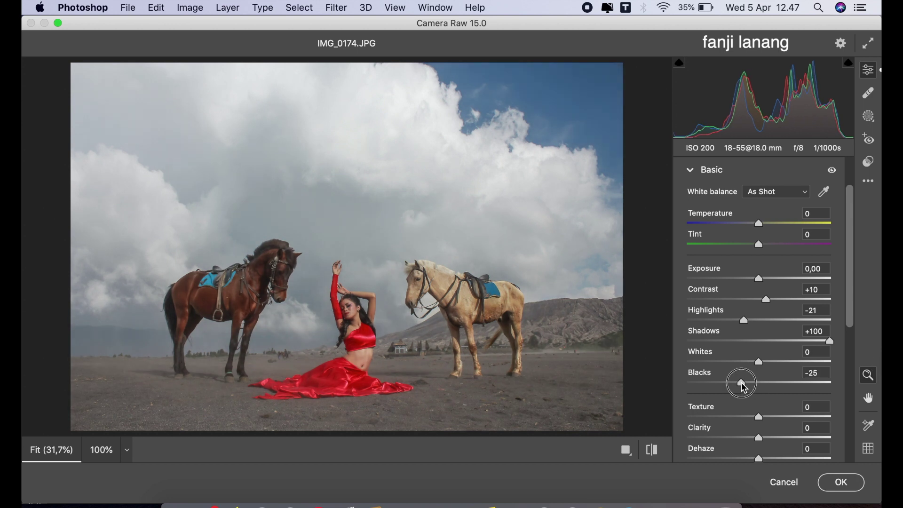
left_click_drag(852, 314, 853, 325)
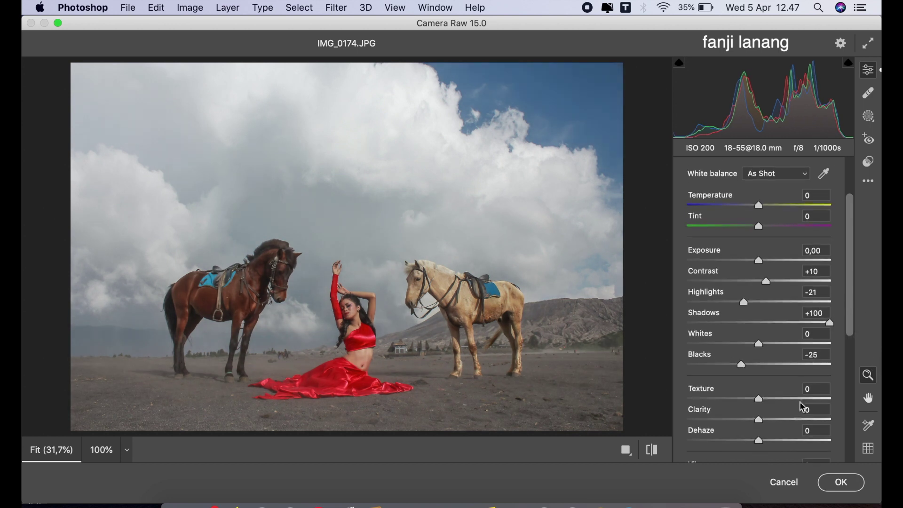
- Add Dehaze +40 and Clarity +5, and lower Vibrance to -19
left_click(778, 441)
left_click_drag(780, 443, 790, 448)
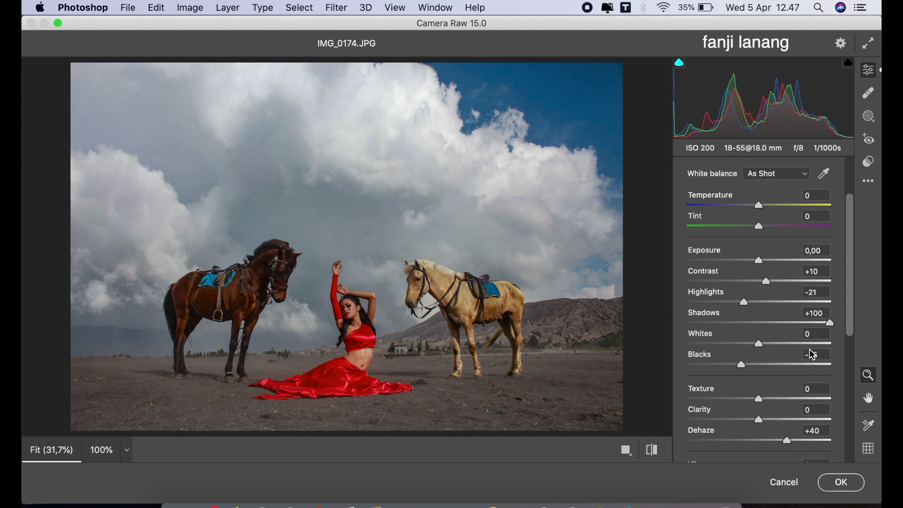
left_click_drag(759, 420, 765, 422)
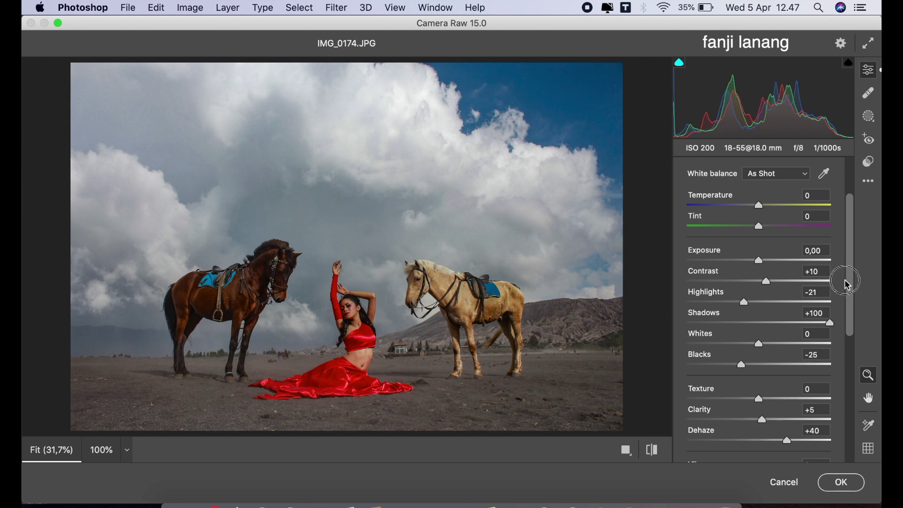
left_click_drag(851, 332, 852, 337)
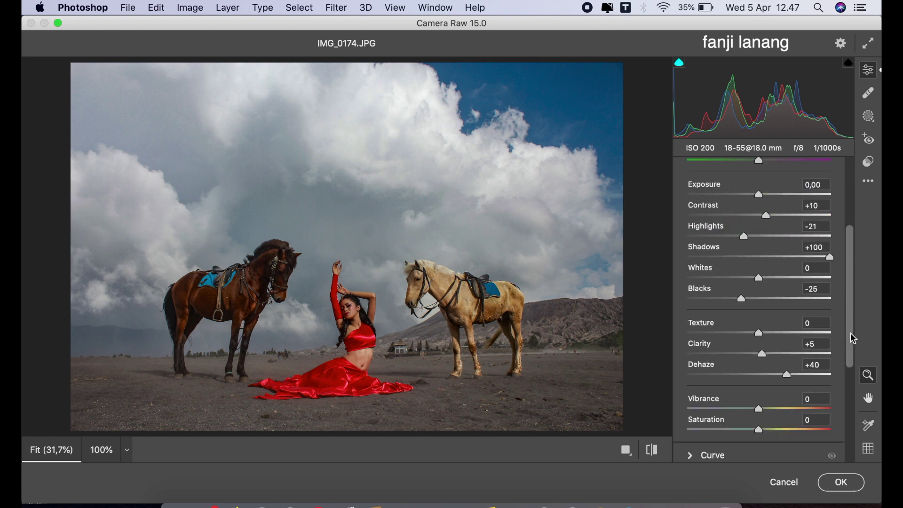
left_click_drag(759, 408, 747, 415)
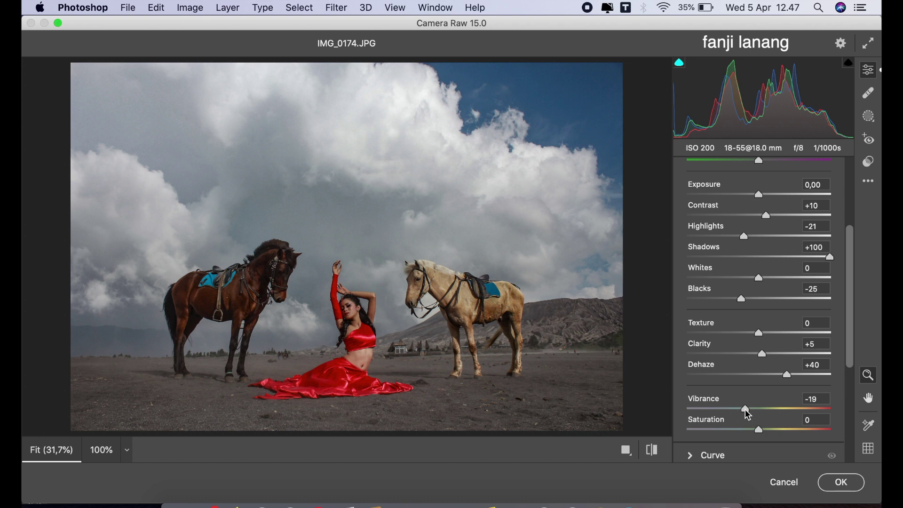
left_click_drag(852, 242, 856, 203)
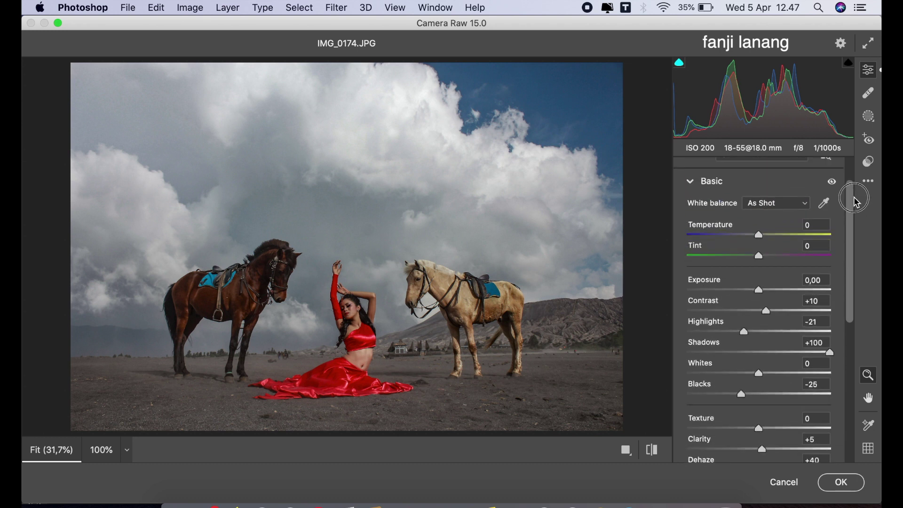
- On the RGB point curve, pull the white point down to 241 and nudge the black point right
left_click(696, 184)
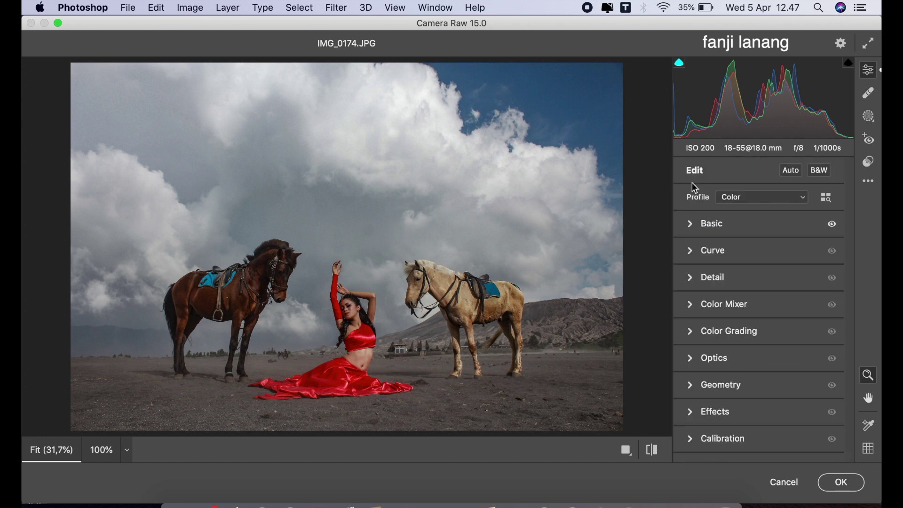
left_click(656, 452)
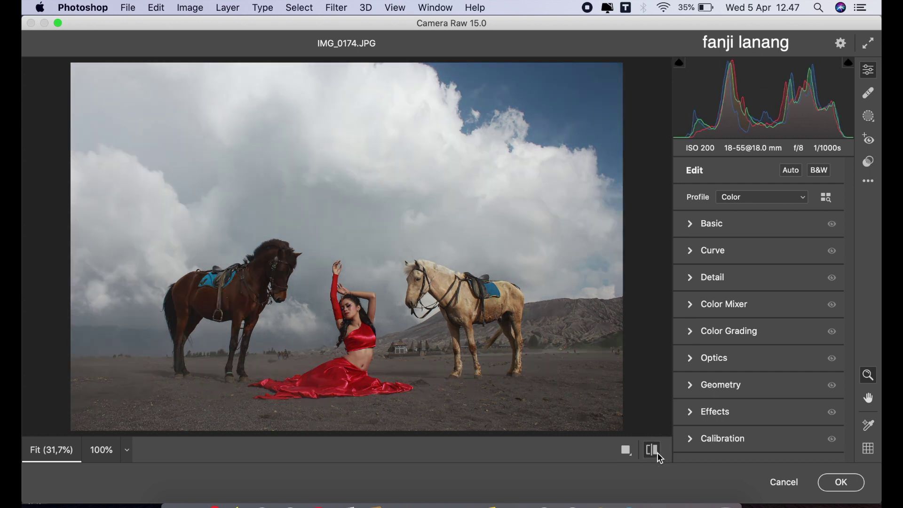
left_click(656, 452)
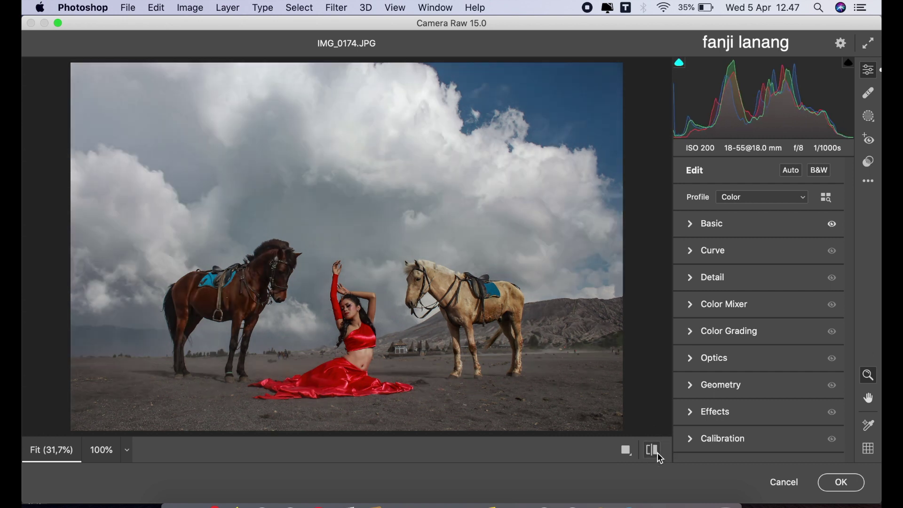
left_click(695, 252)
left_click(734, 191)
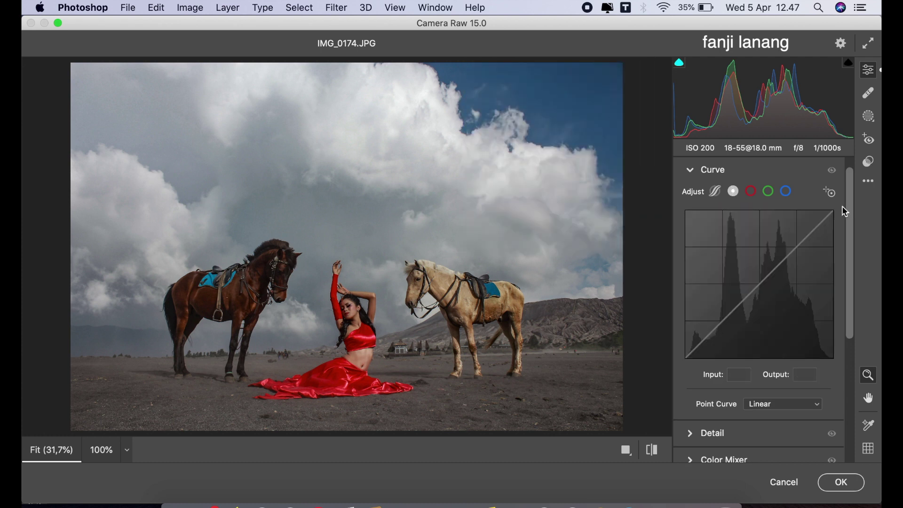
left_click_drag(833, 212, 833, 218)
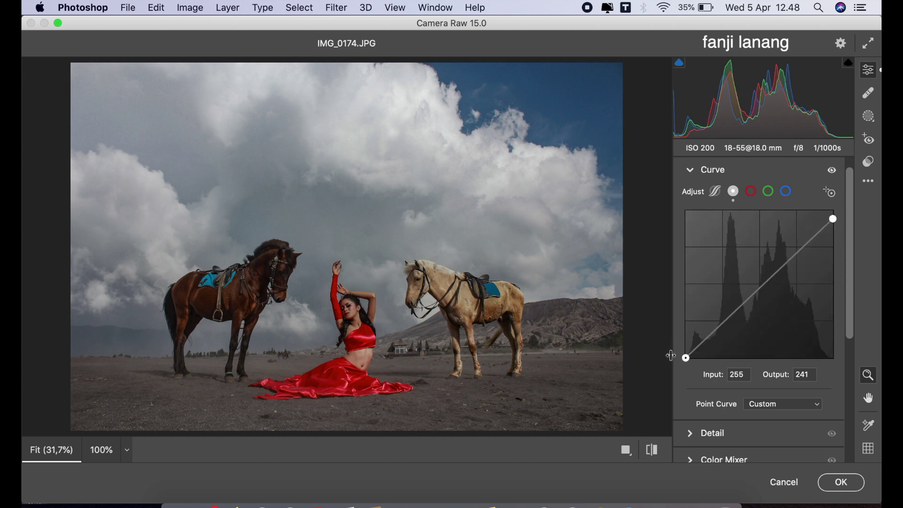
left_click_drag(686, 357, 688, 358)
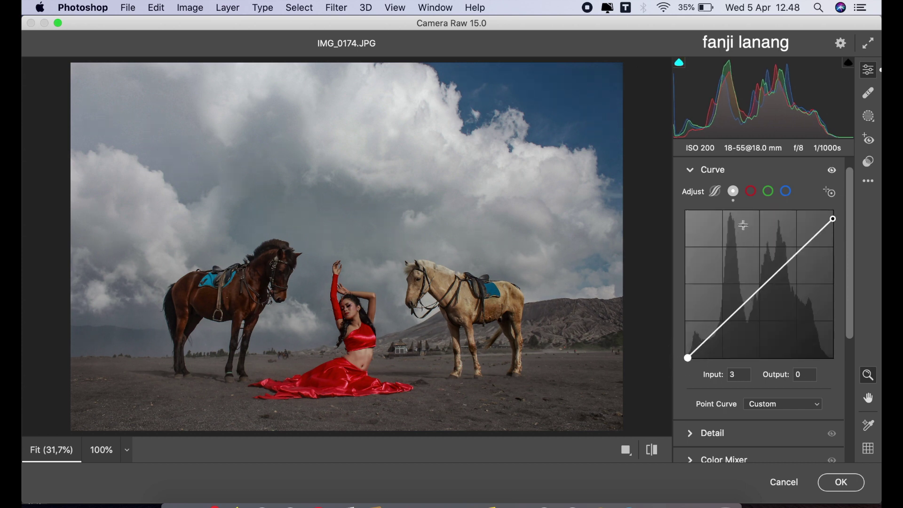
- On the Blue channel curve, lower the white point to 197 and lift the black point to output 19
left_click(785, 191)
mouse_move(833, 211)
left_mouse_down()
mouse_move(823, 210)
mouse_move(833, 232)
left_mouse_up()
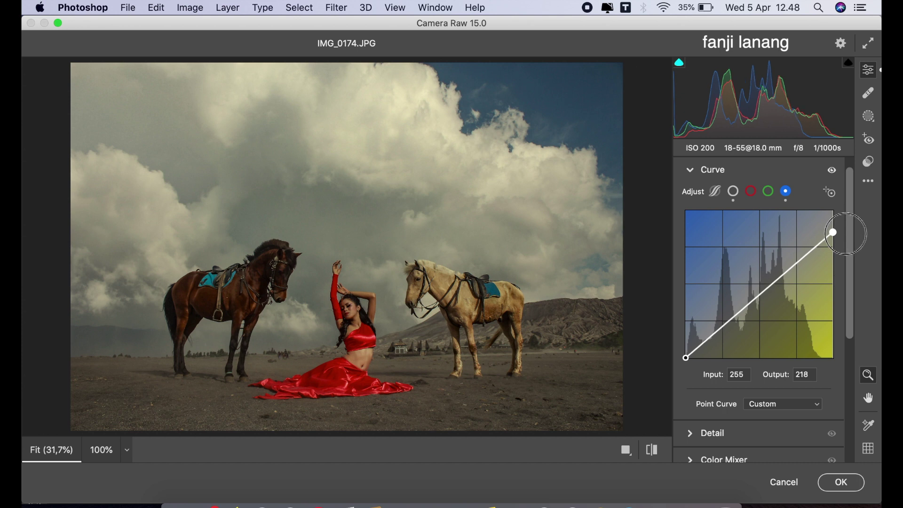
left_click_drag(686, 358, 686, 352)
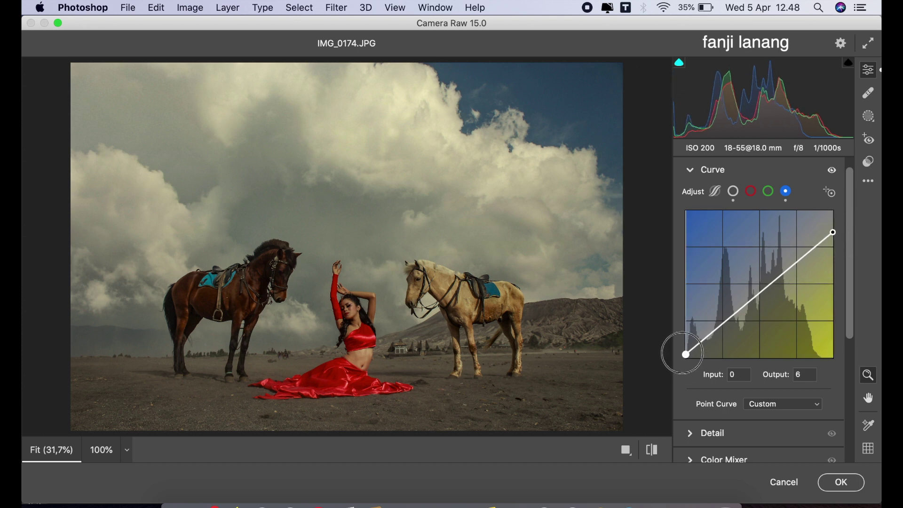
left_click_drag(833, 232, 833, 245)
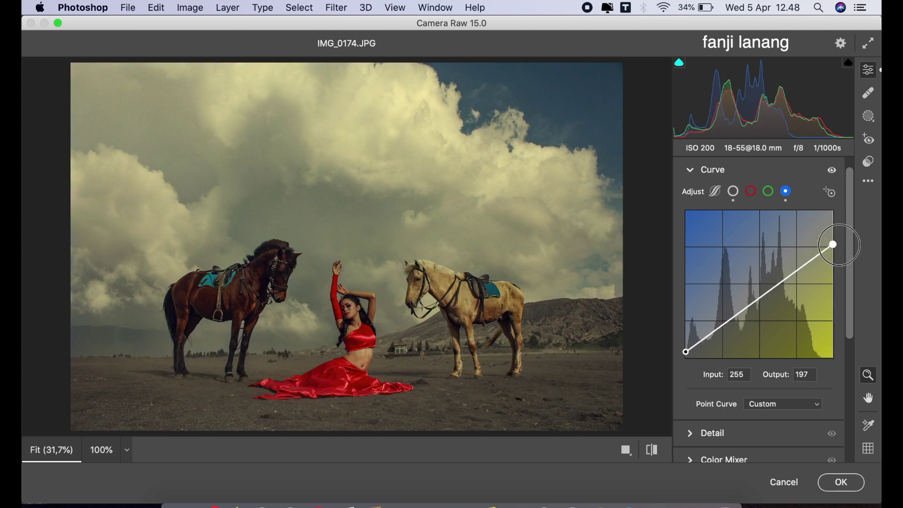
left_click_drag(685, 351, 685, 347)
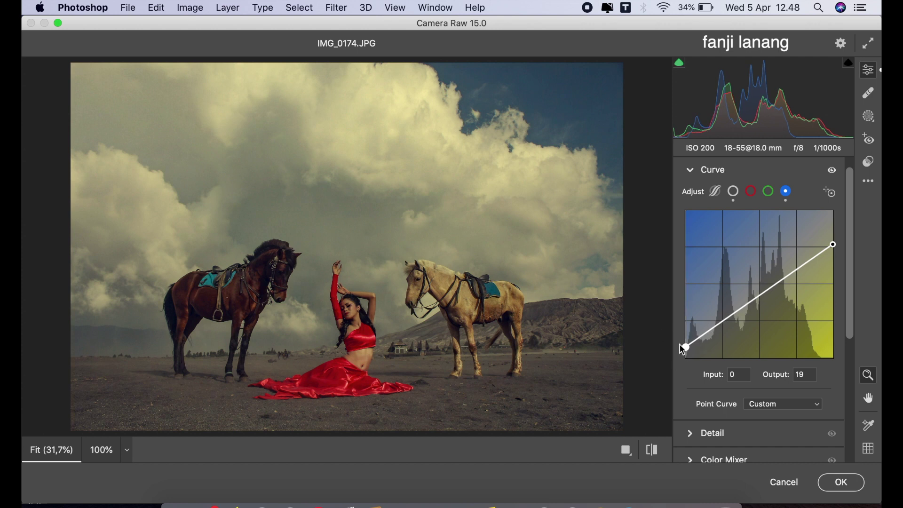
- In Color Mixer Hue, set Yellows -20, Greens and Aquas +100, and Blues -35
left_click(694, 171)
left_click(655, 449)
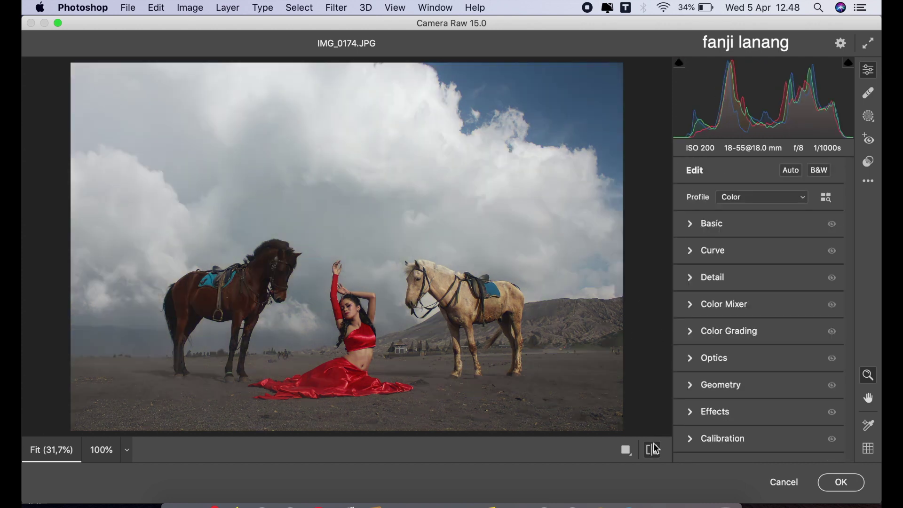
left_click(655, 449)
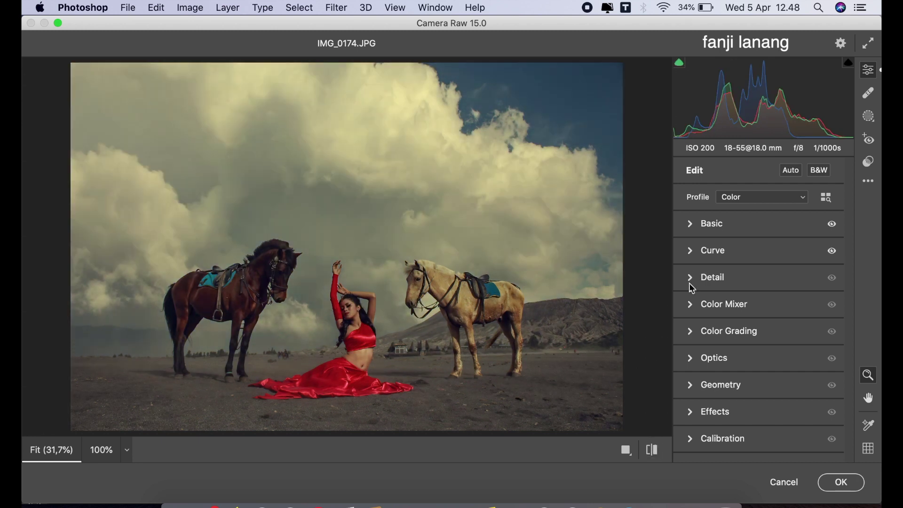
left_click(691, 307)
left_click(699, 243)
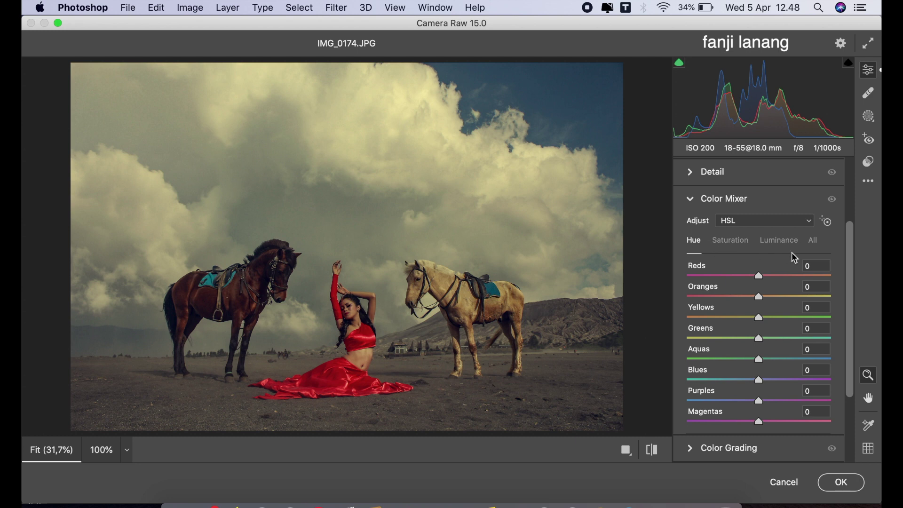
left_click(747, 318)
left_click_drag(749, 322, 842, 347)
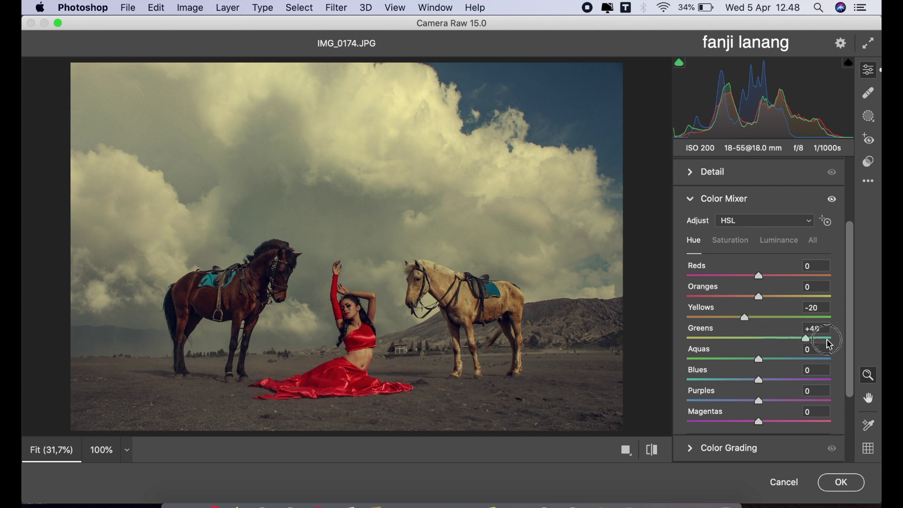
left_click_drag(778, 361, 841, 358)
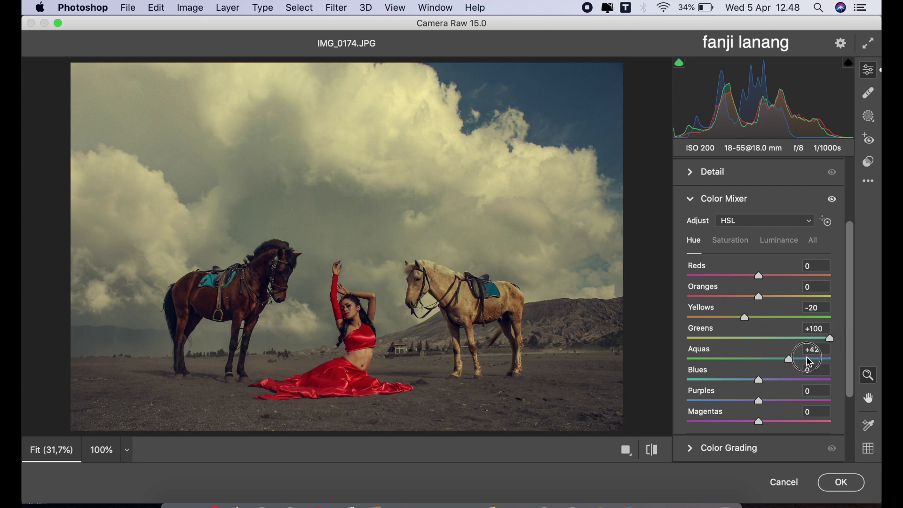
left_click(734, 385)
left_click_drag(733, 385, 736, 390)
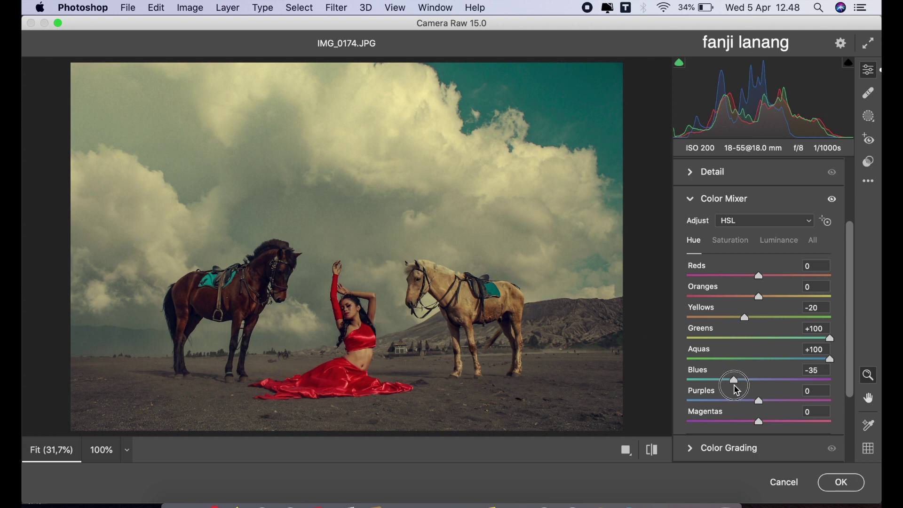
- Desaturate Yellows to -25 and Greens to -20, and drop Greens luminance to -20
left_click(732, 242)
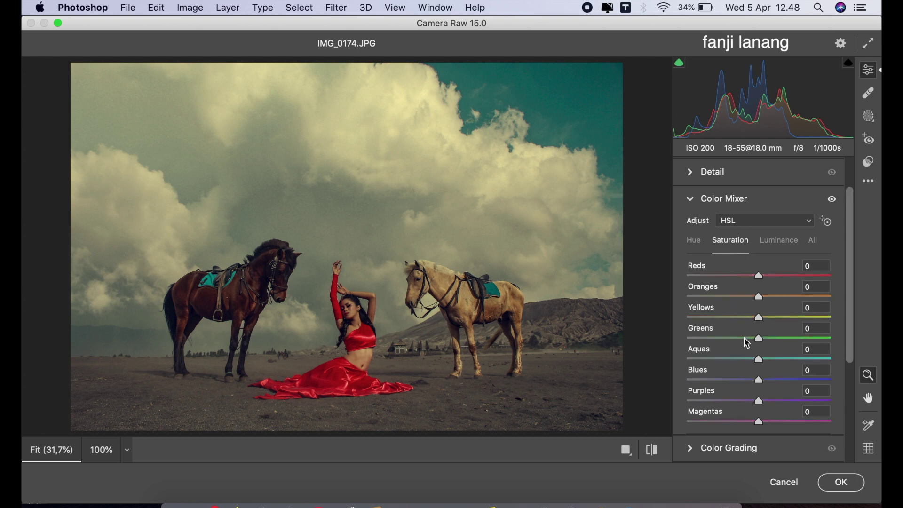
left_click_drag(747, 340, 743, 321)
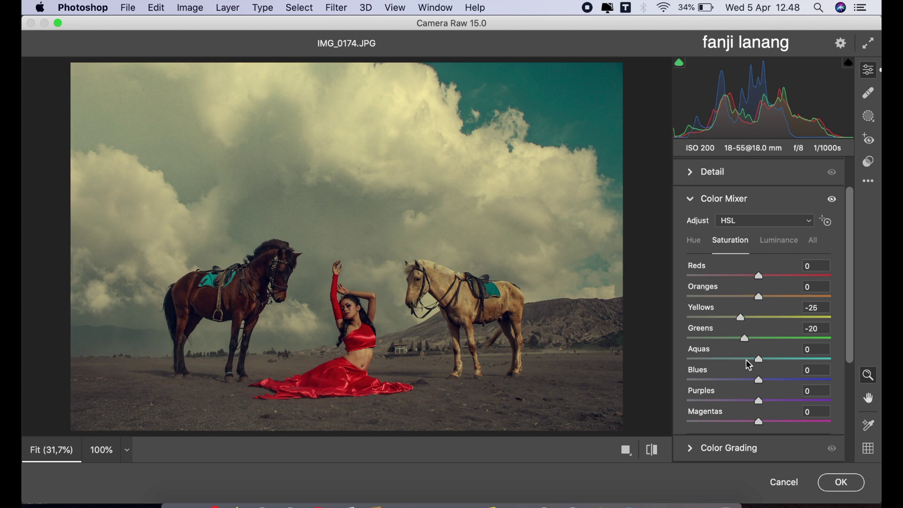
left_click(771, 240)
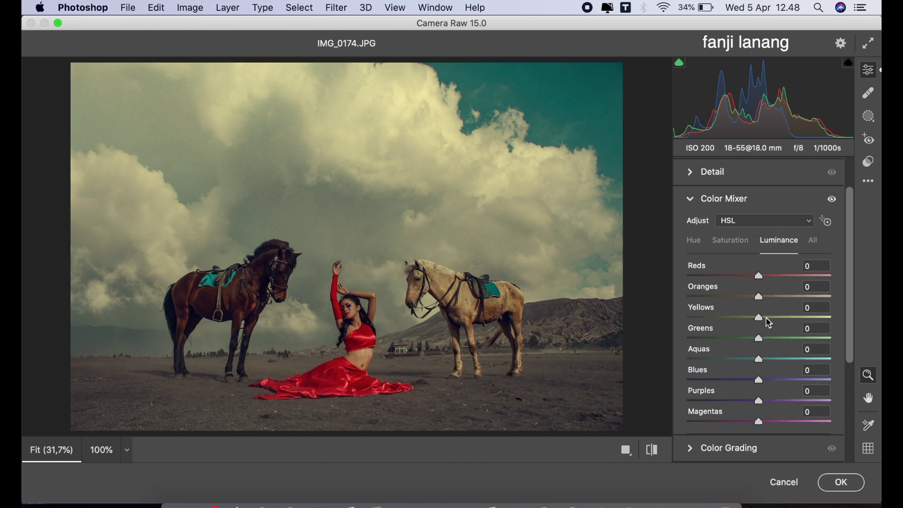
left_click(743, 339)
mouse_move(744, 343)
left_mouse_down()
mouse_move(746, 353)
mouse_move(723, 370)
mouse_move(734, 377)
left_mouse_up()
- Set the Luminance values to Aquas -40, Blues -30 and Reds -15
left_click(735, 359)
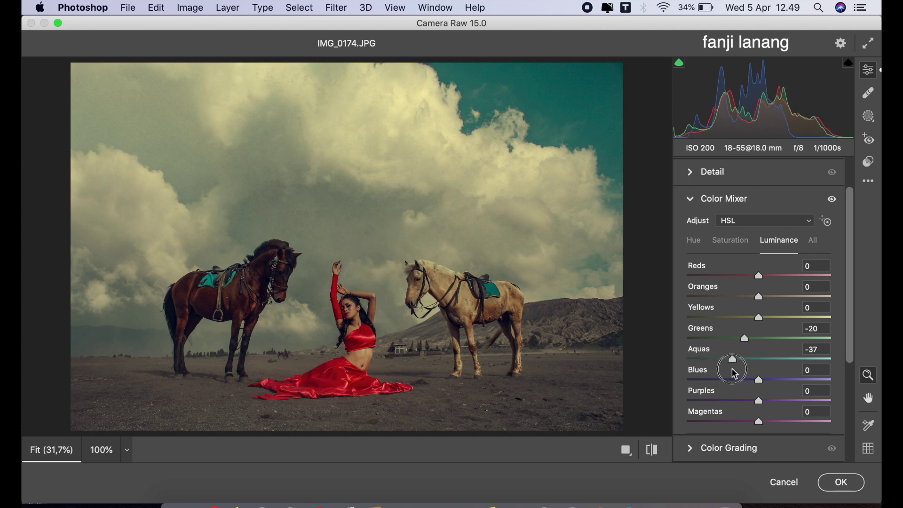
left_click(738, 379)
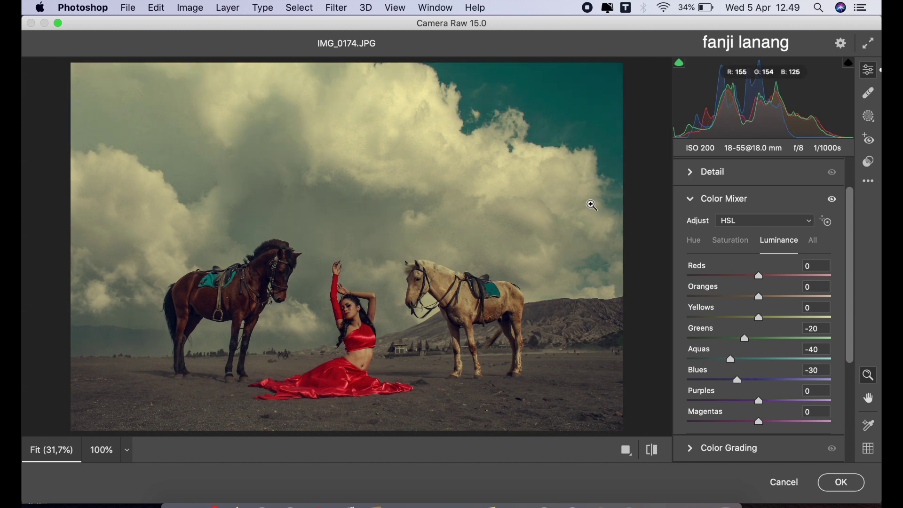
left_click(750, 276)
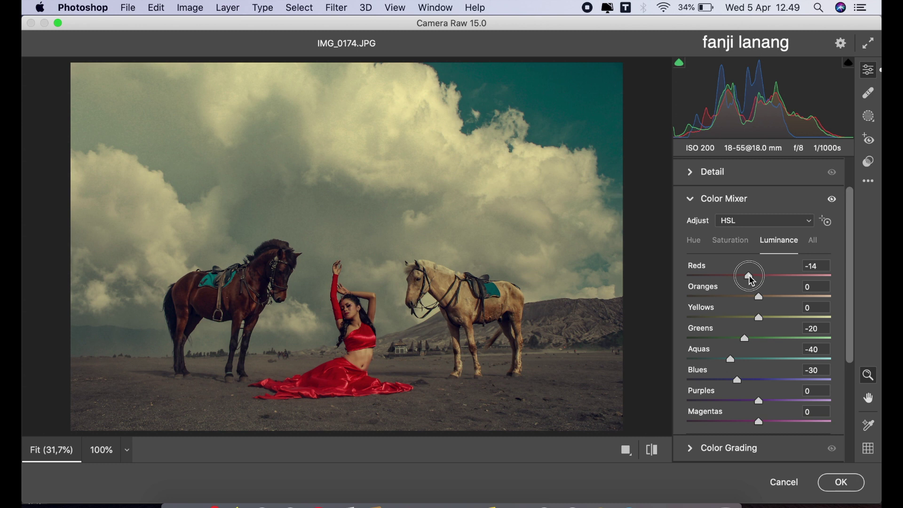
left_click_drag(750, 278, 750, 277)
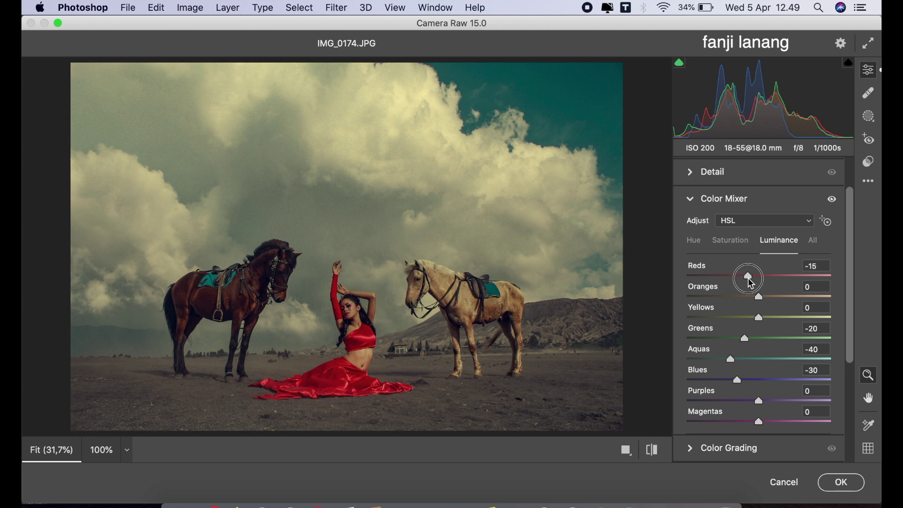
left_click(690, 199)
- Tint the midtones in Color Grading with Hue 195 and Saturation 15
left_click(648, 457)
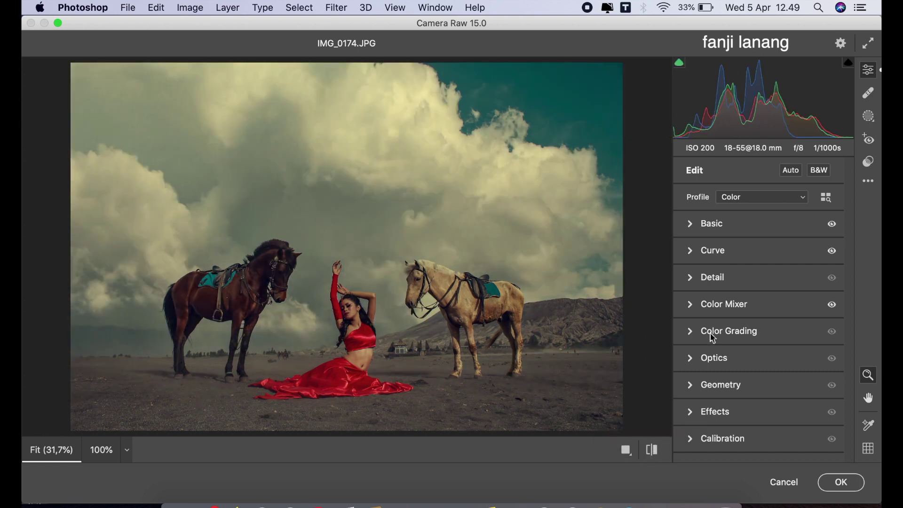
left_click(695, 332)
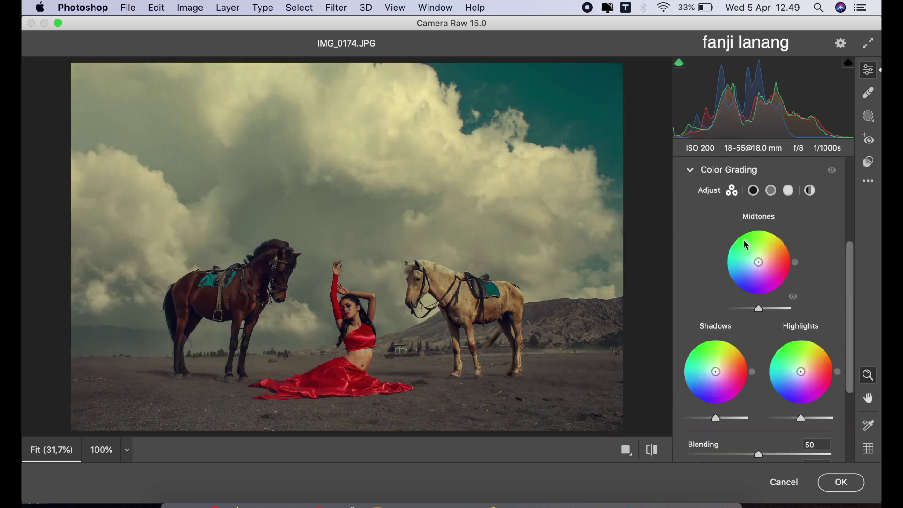
left_click(770, 191)
left_click(765, 378)
left_click_drag(715, 402, 711, 407)
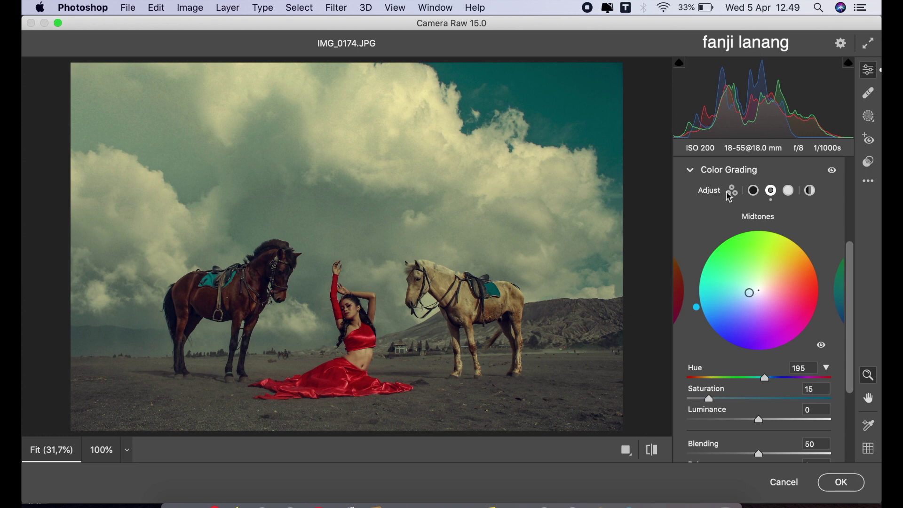
left_click(692, 168)
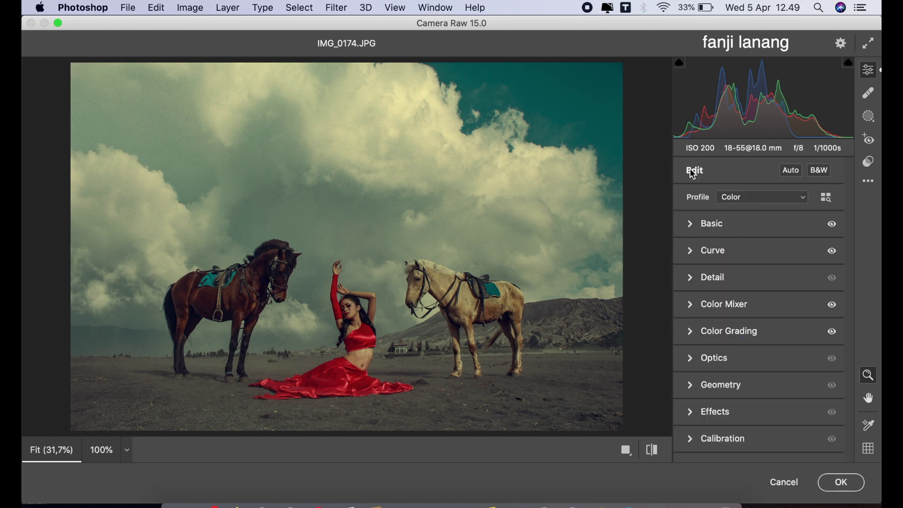
- Add an Optics vignette of -38 to darken the edges
left_click(691, 358)
left_click(732, 229)
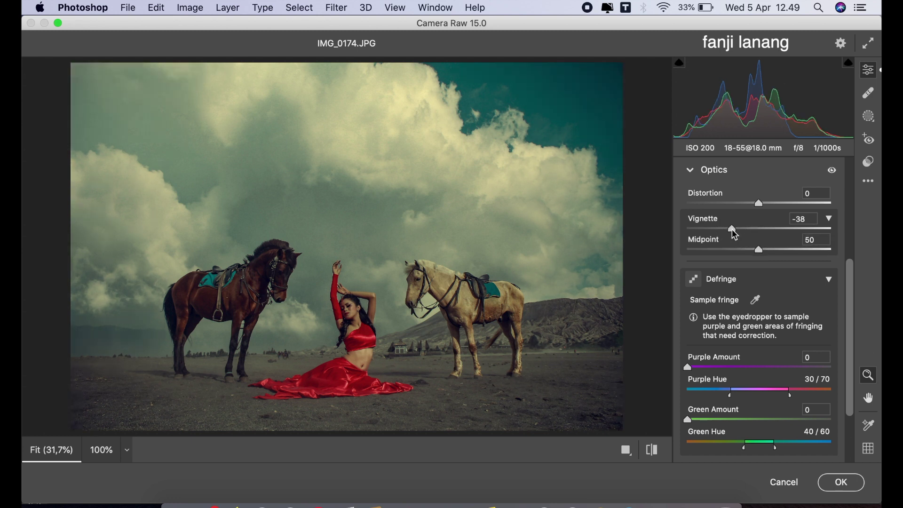
left_click(692, 171)
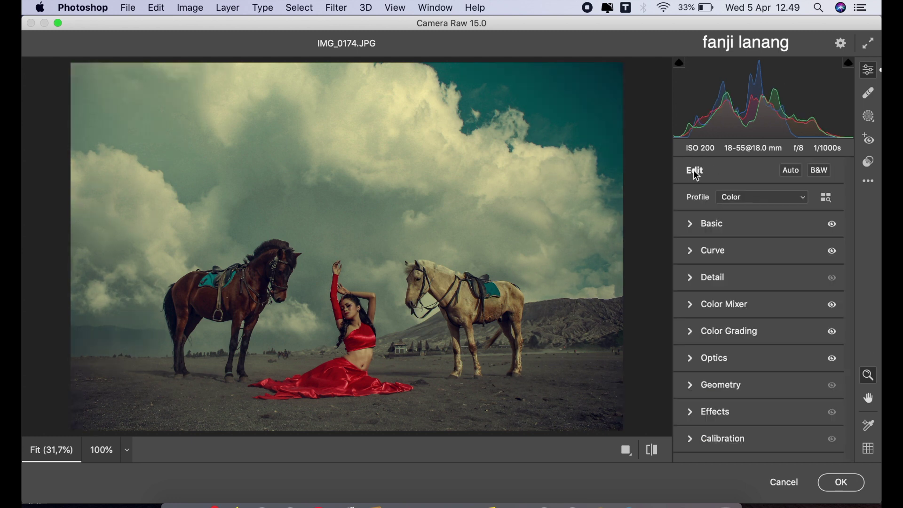
- Set the Calibration Red Primary to Hue +45 and Saturation -20
left_click(695, 439)
left_click(791, 303)
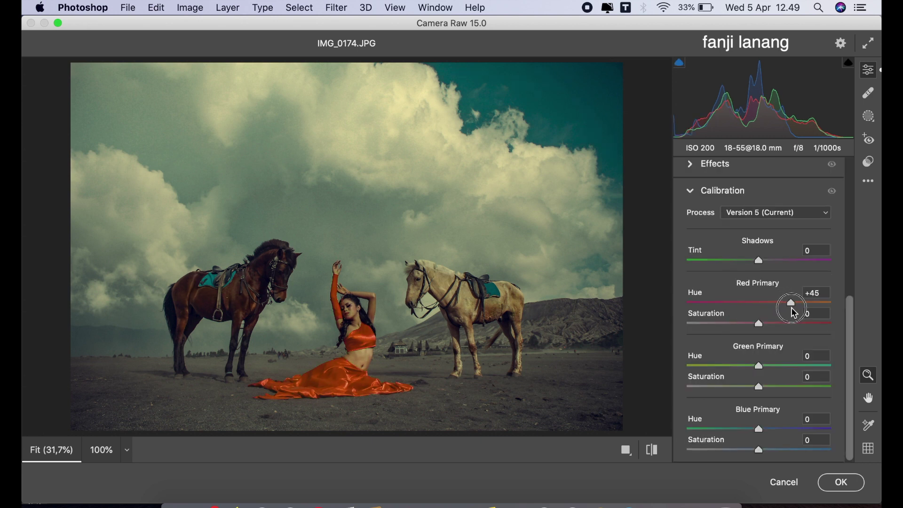
left_click(747, 324)
left_click_drag(749, 329, 748, 333)
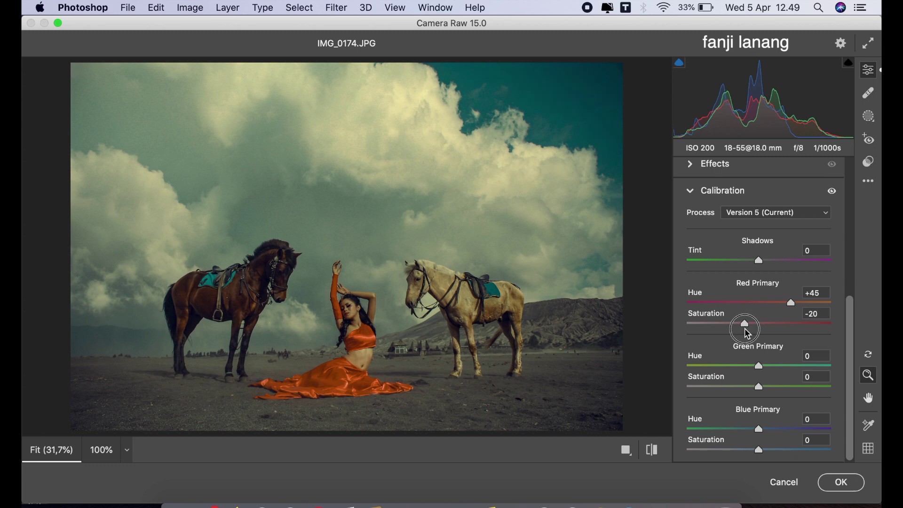
- Set Green Primary Hue +10 and Blue Primary Hue -40 with Saturation +20
left_click(735, 436)
mouse_move(735, 436)
left_mouse_down()
mouse_move(713, 437)
mouse_move(727, 444)
left_mouse_up()
left_click(777, 451)
mouse_move(758, 366)
left_mouse_down()
mouse_move(873, 375)
mouse_move(650, 391)
mouse_move(795, 373)
mouse_move(768, 381)
left_mouse_up()
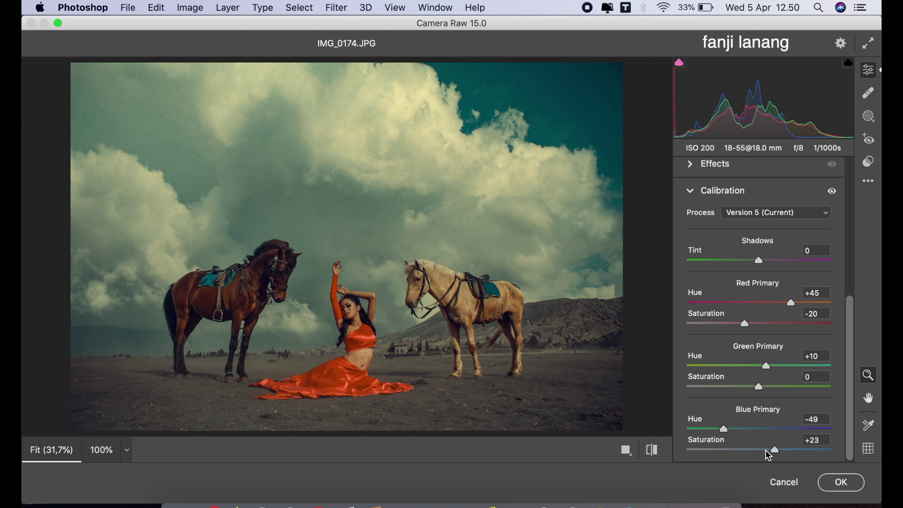
left_click_drag(724, 429, 731, 437)
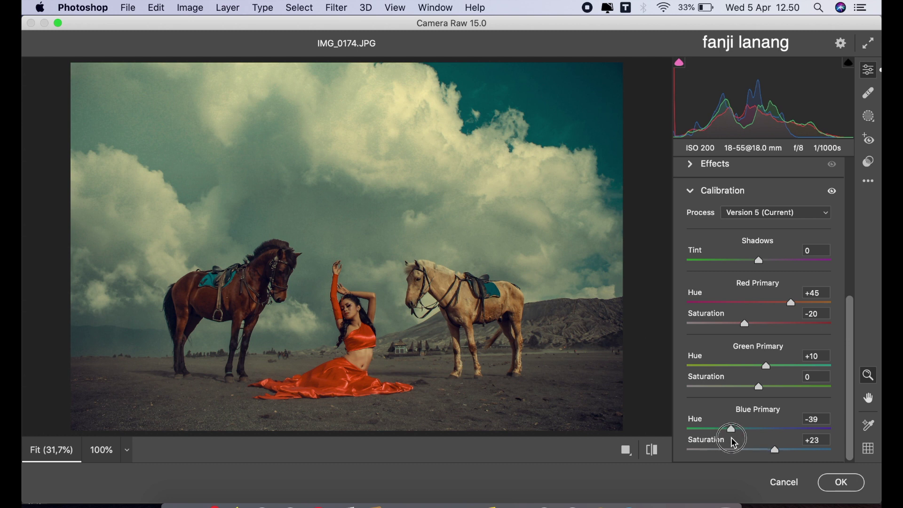
left_click_drag(732, 441, 771, 456)
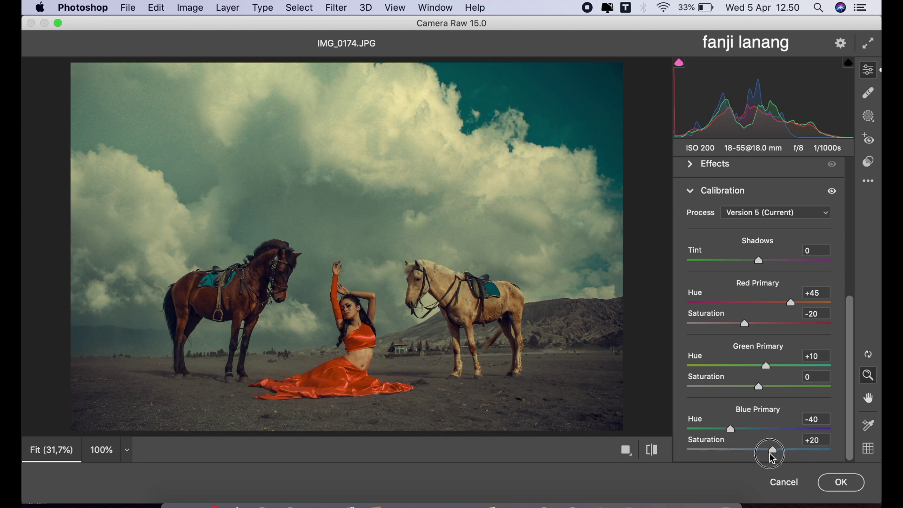
left_click(653, 452)
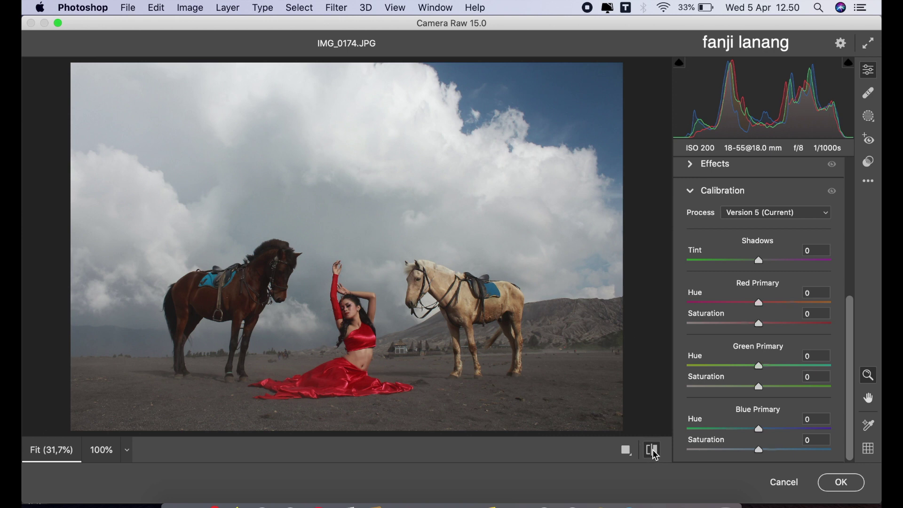
left_click(652, 452)
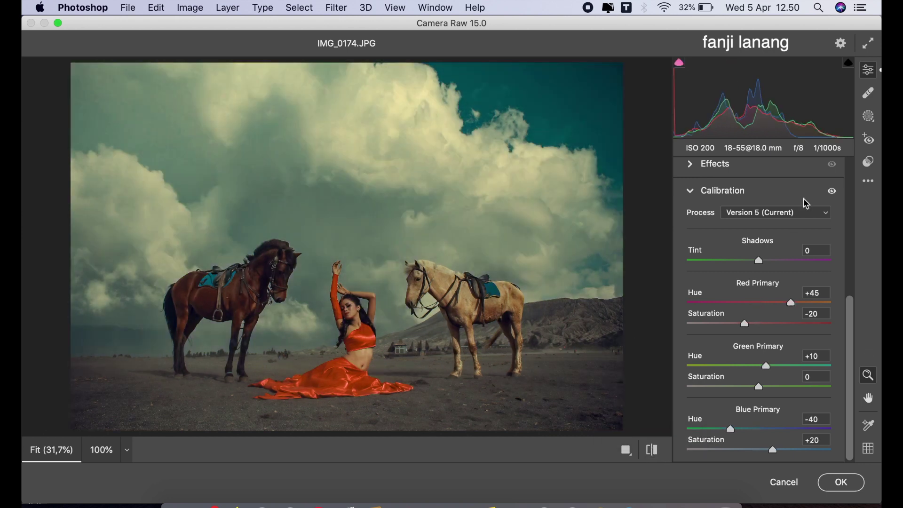
- Shift the Oranges hue in the Color Mixer to -22
left_click(692, 192)
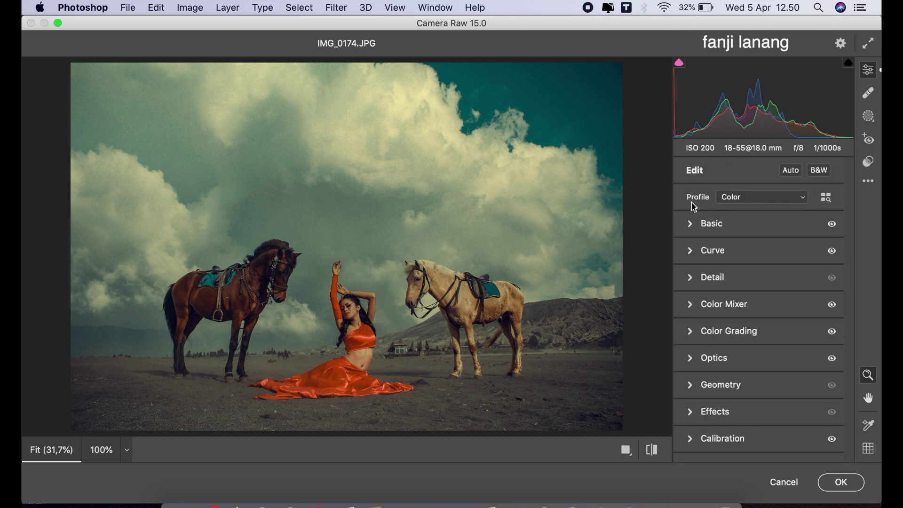
left_click(692, 227)
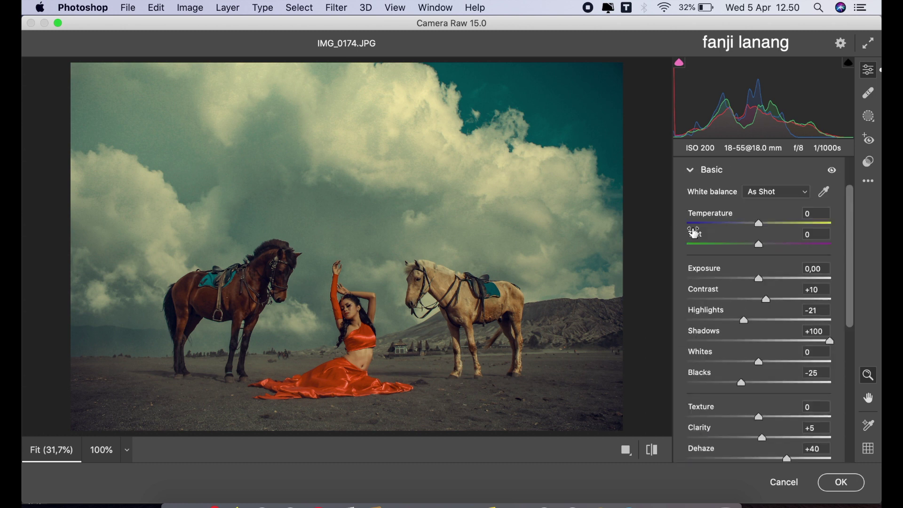
left_click(692, 174)
left_click(690, 304)
left_click(730, 240)
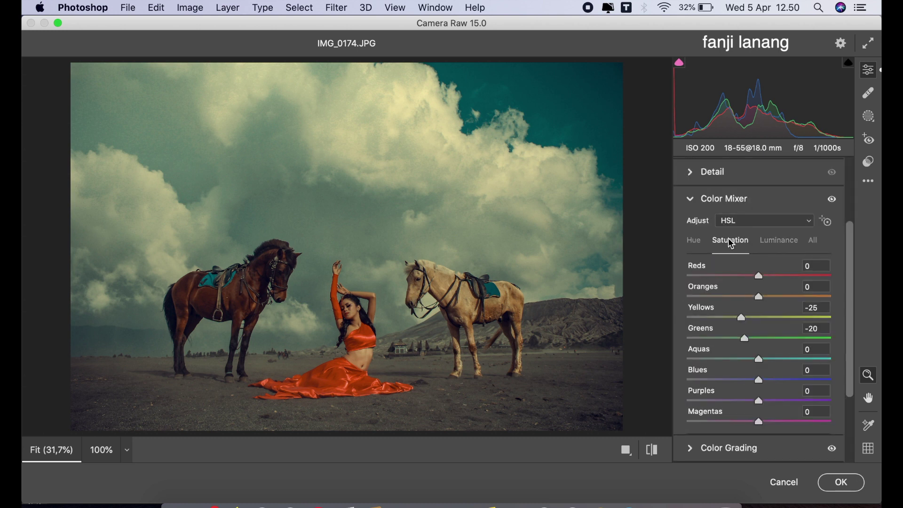
left_click(694, 241)
left_click_drag(757, 298, 740, 300)
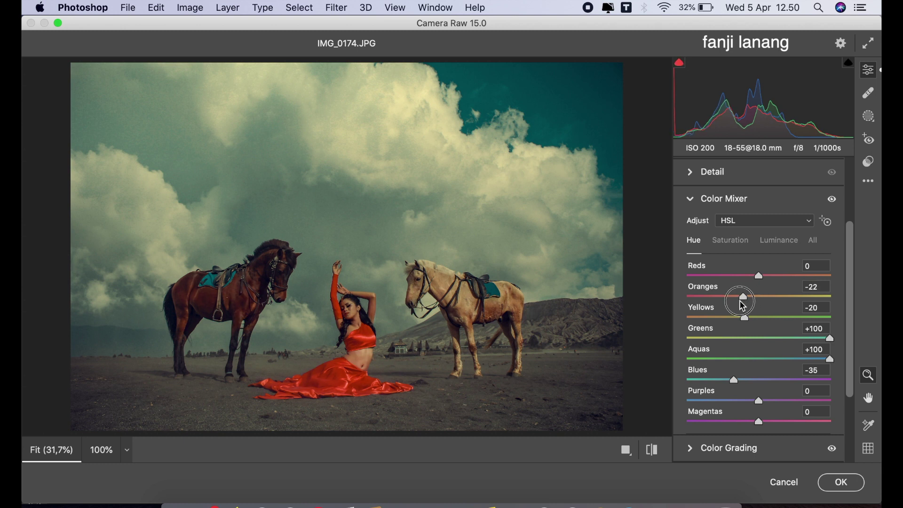
mouse_move(742, 305)
left_mouse_down()
mouse_move(746, 314)
mouse_move(746, 283)
mouse_move(732, 286)
left_mouse_up()
- Darken the Reds luminance to -40 and compare against the original
left_click(760, 245)
left_click(657, 451)
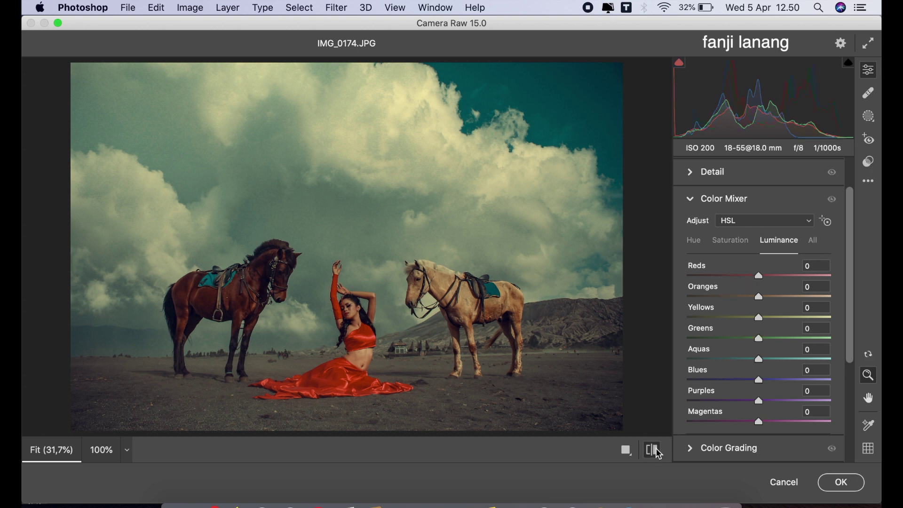
left_click(658, 452)
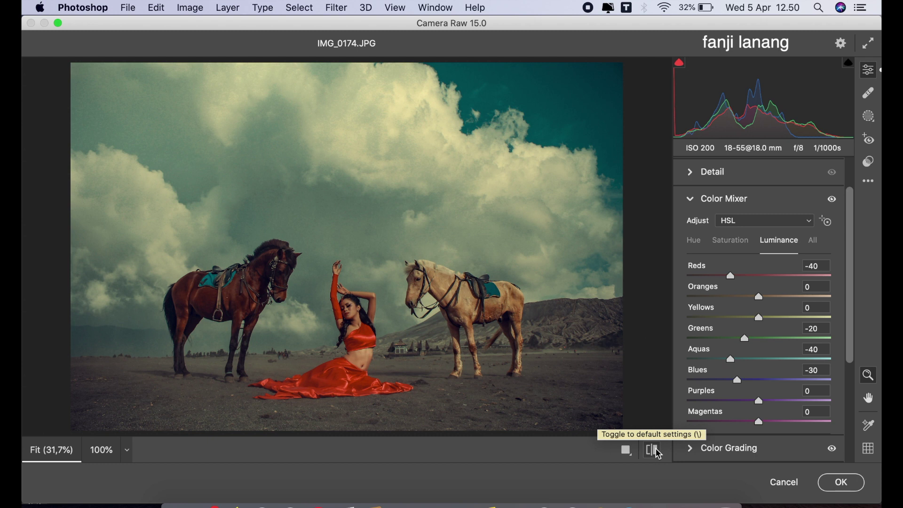
- Set the RGB curve black point to input 12 and white output to 248, then apply the grade
left_click(690, 200)
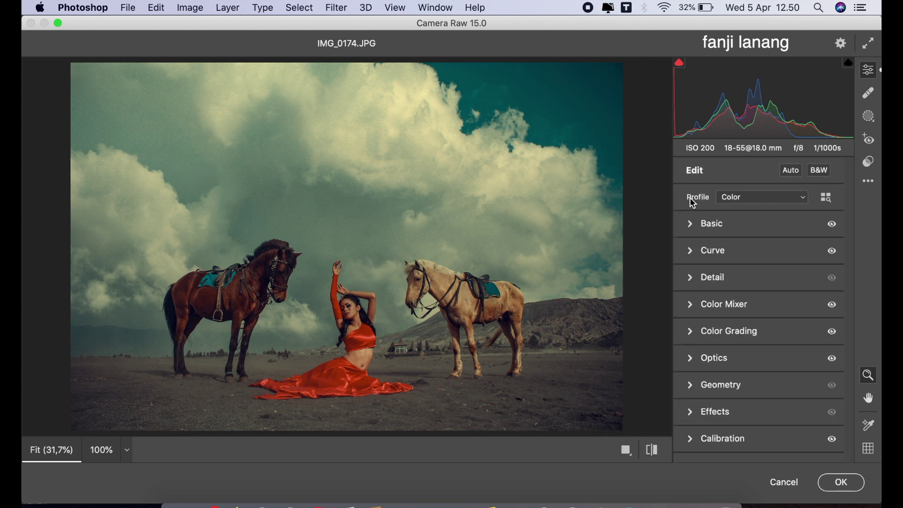
left_click(692, 253)
left_click(733, 214)
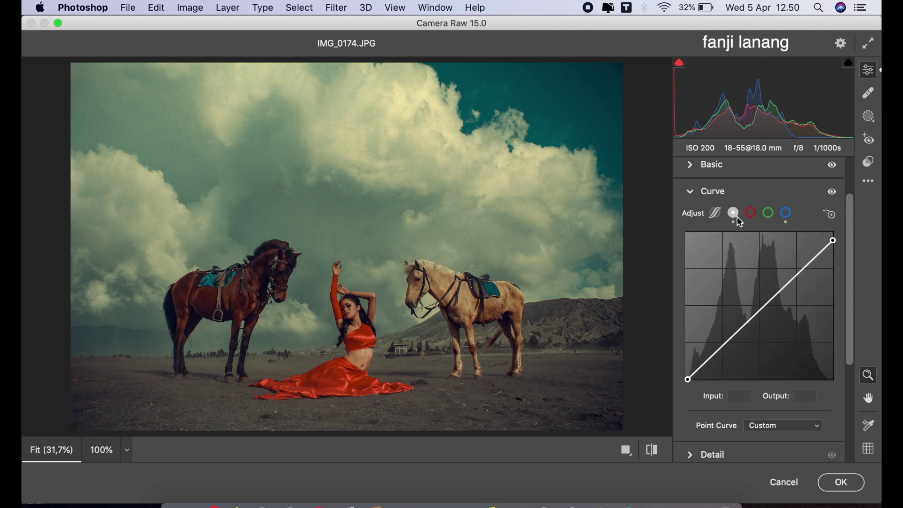
left_click_drag(832, 241, 833, 233)
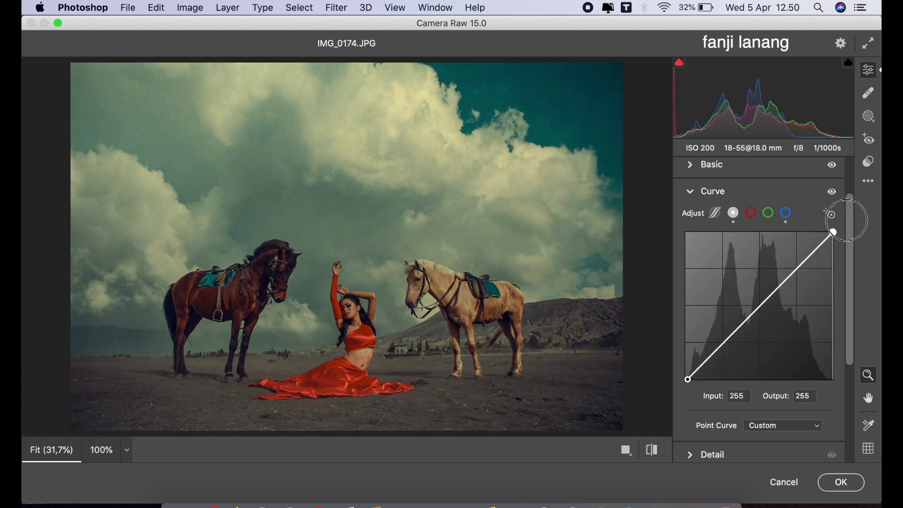
left_click_drag(687, 379, 692, 379)
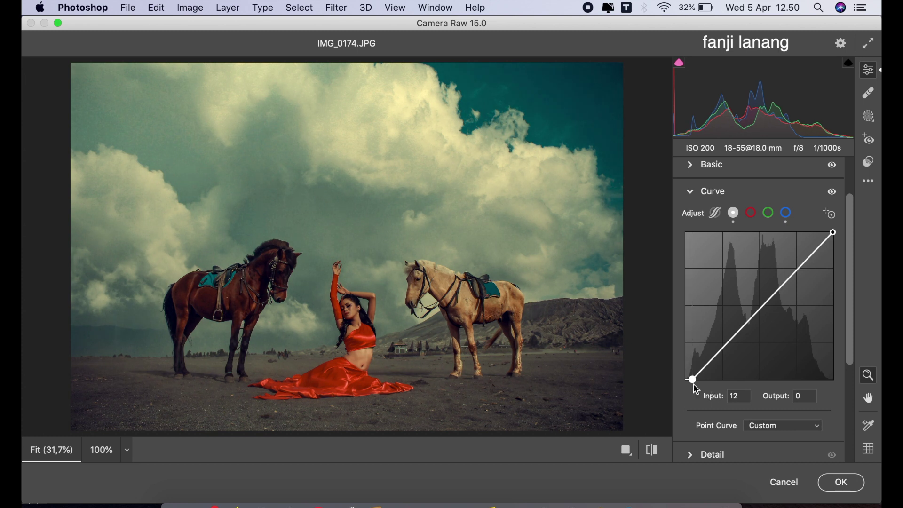
left_click_drag(833, 233, 833, 236)
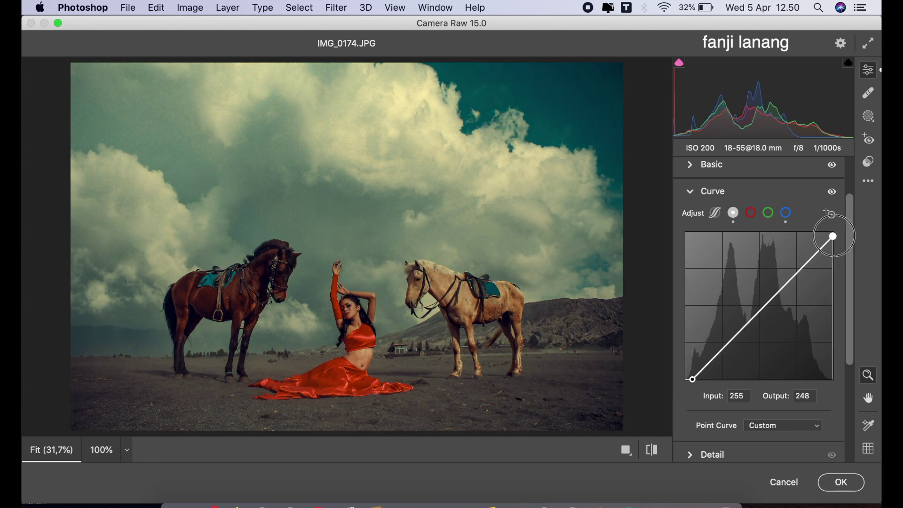
left_click(696, 197)
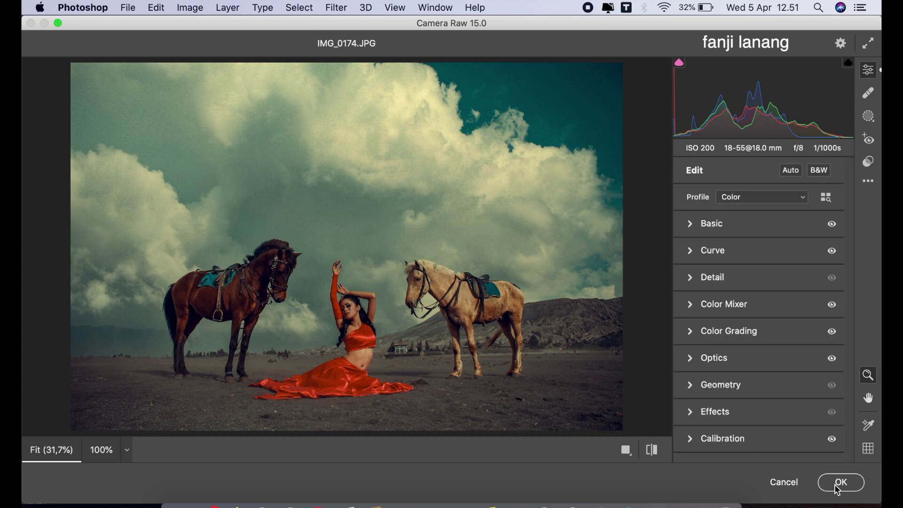
left_click(837, 490)
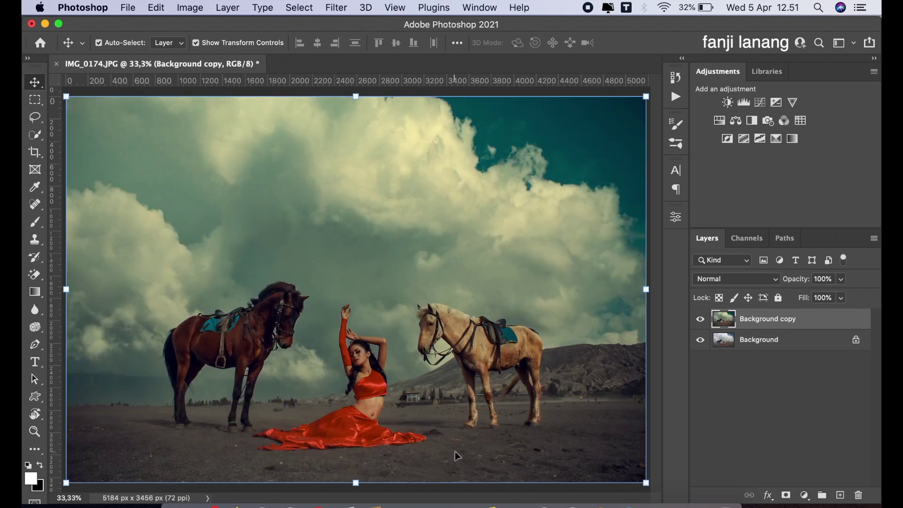
- Add a Brightness/Contrast adjustment layer at brightness 11, then toggle its visibility to compare
left_click(802, 496)
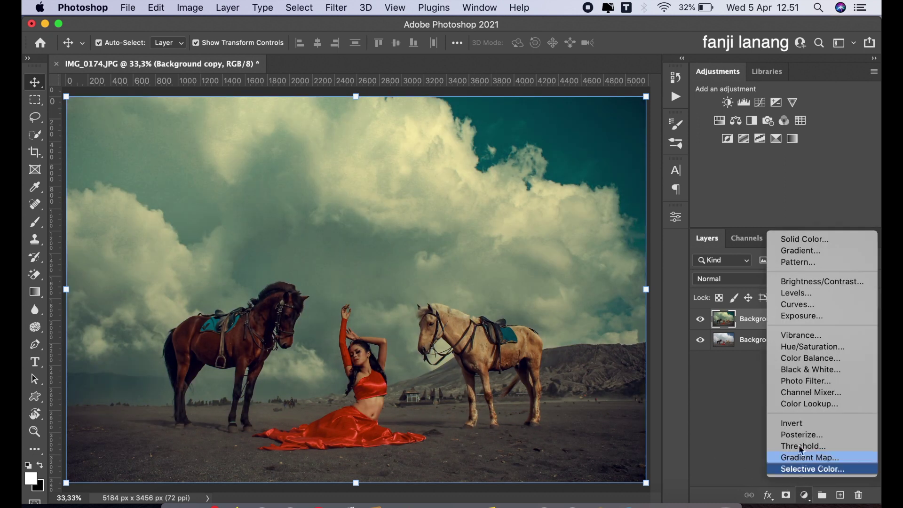
left_click(813, 282)
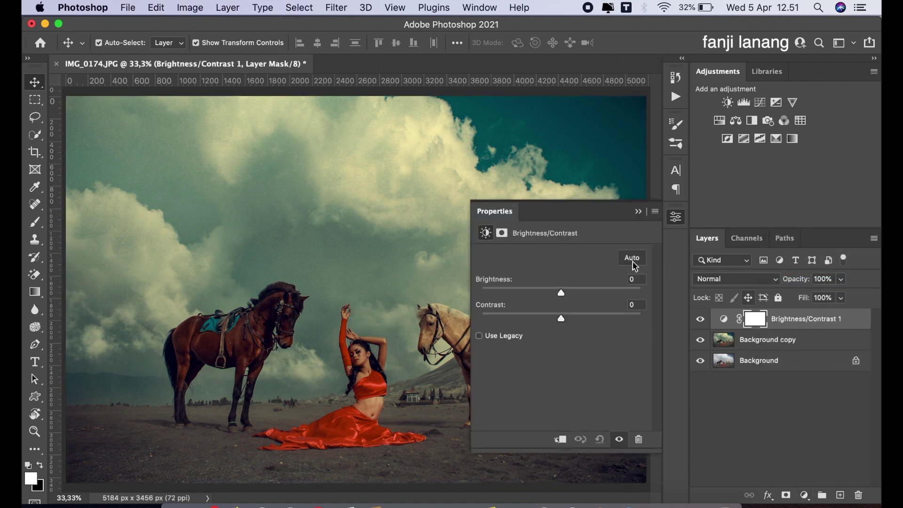
left_click_drag(562, 294, 569, 302)
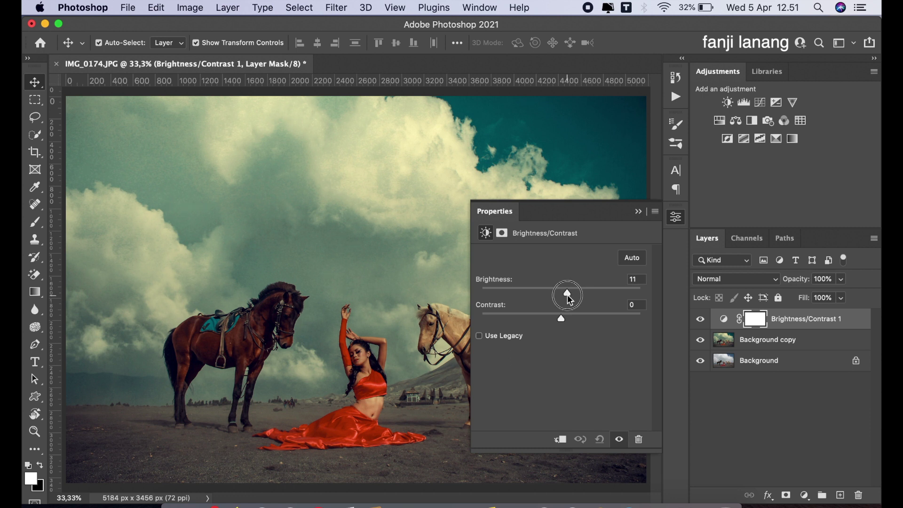
left_click(638, 212)
left_click(701, 321)
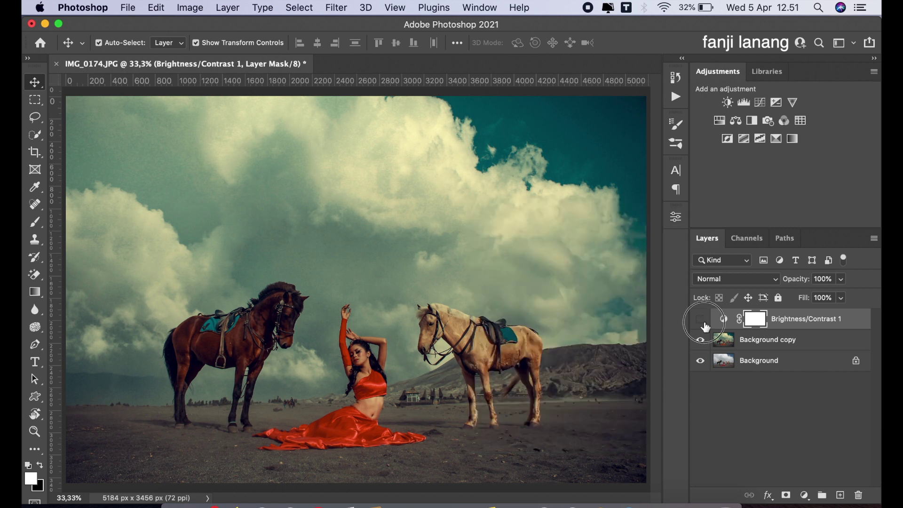
left_click(701, 319)
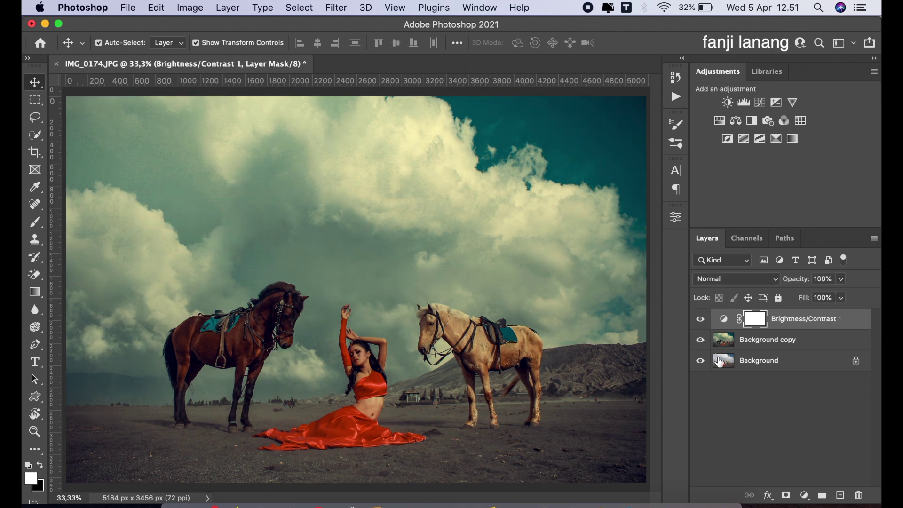
- On a new Layer 1, stamp the white signature brush preset at the photo's lower right
left_click(840, 495)
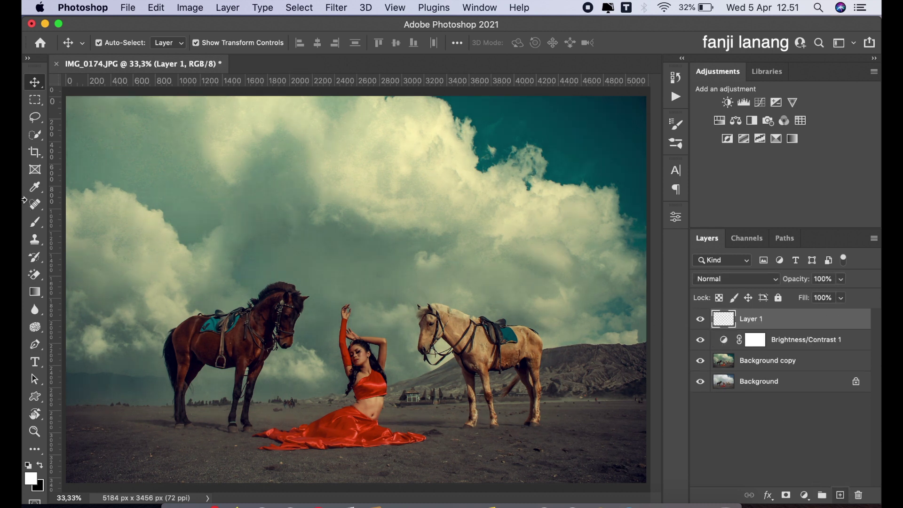
left_click(40, 226)
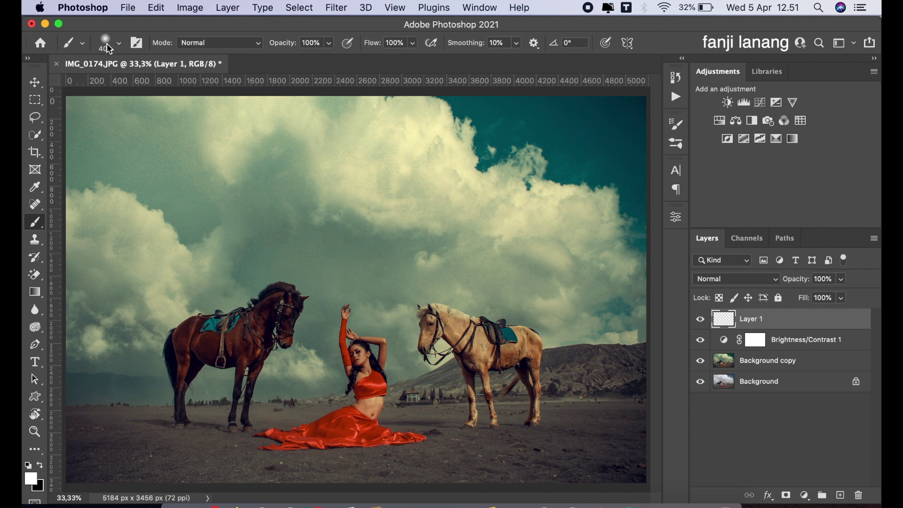
left_click(108, 45)
left_click(48, 165)
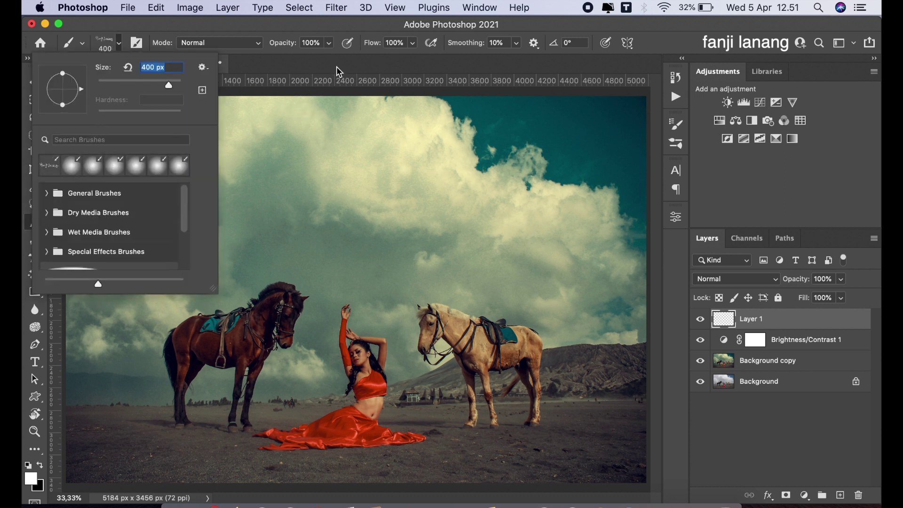
left_click(339, 72)
left_click(607, 467)
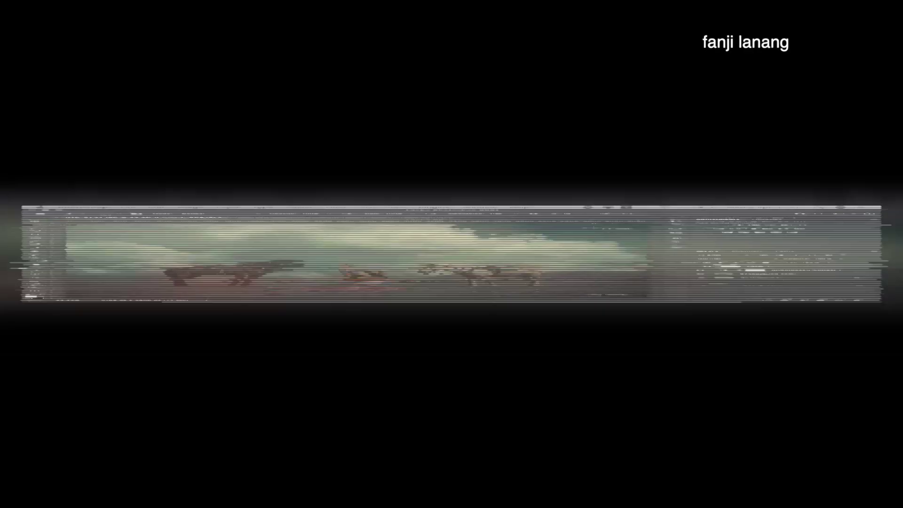